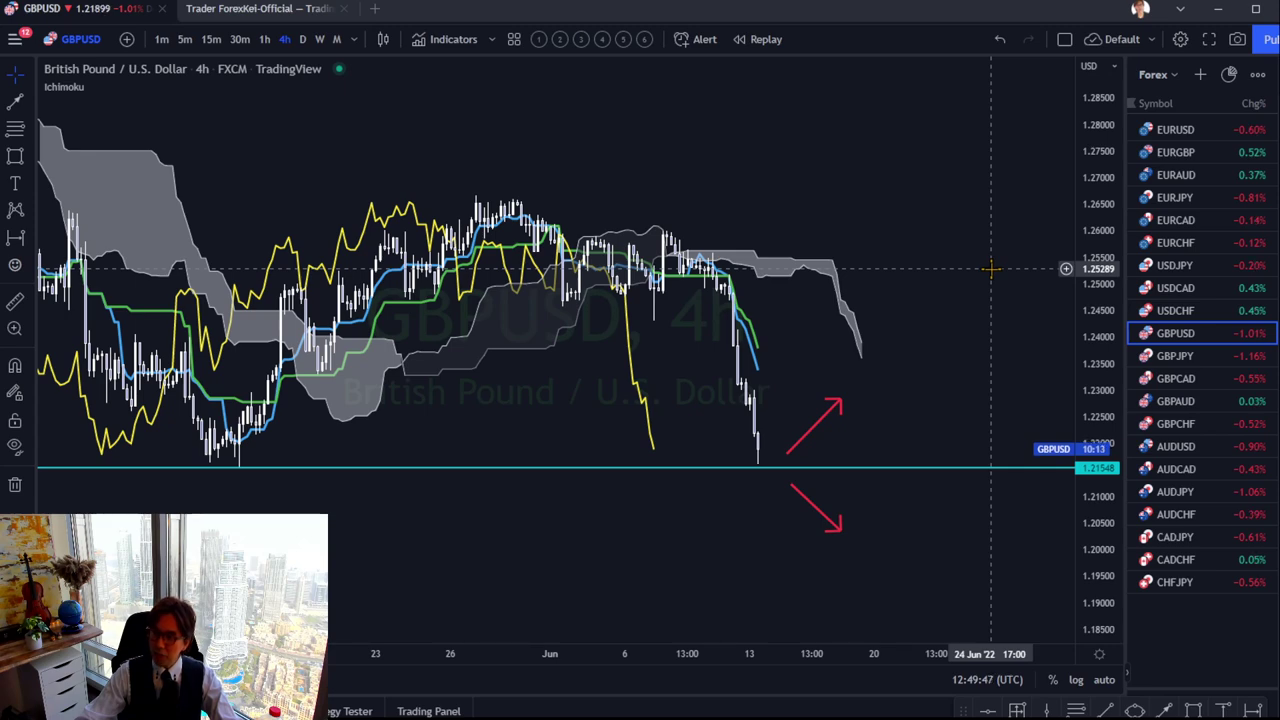
Step: Switch GBPUSD to daily candles and rescale the axes to focus on recent months
left_click(300, 39)
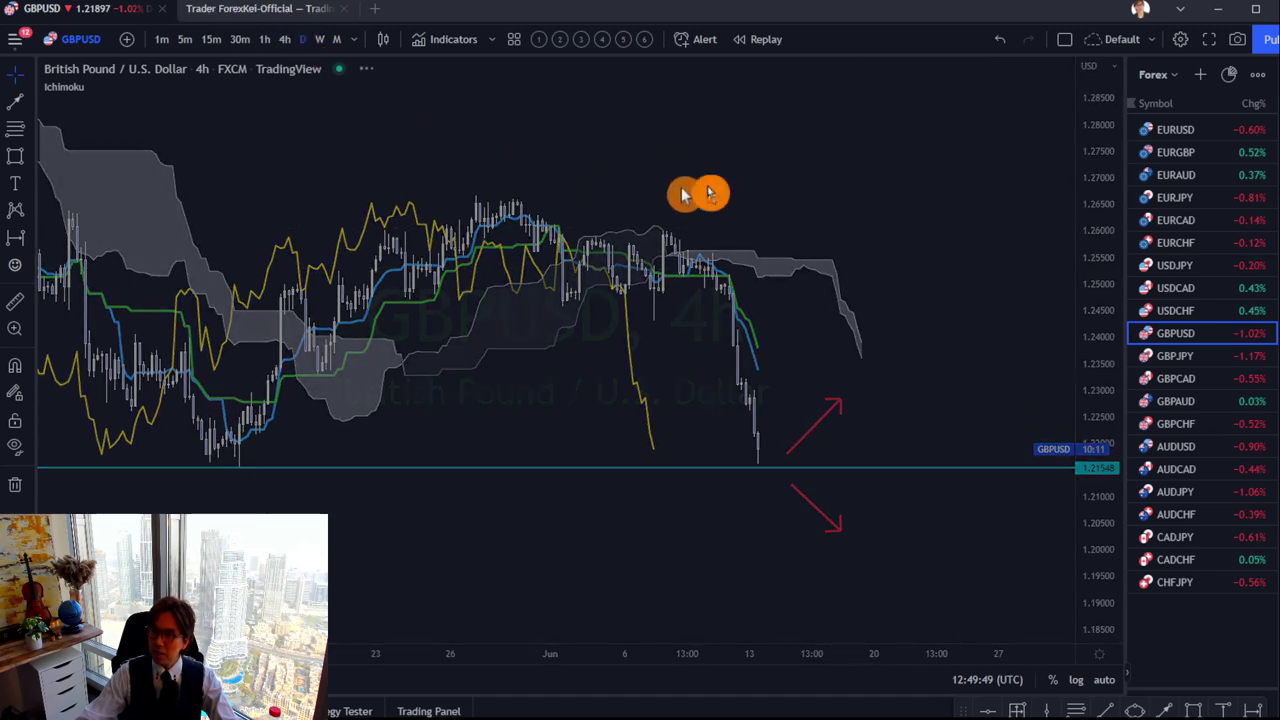
left_click_drag(1088, 190, 809, 543)
left_click_drag(833, 661, 900, 661)
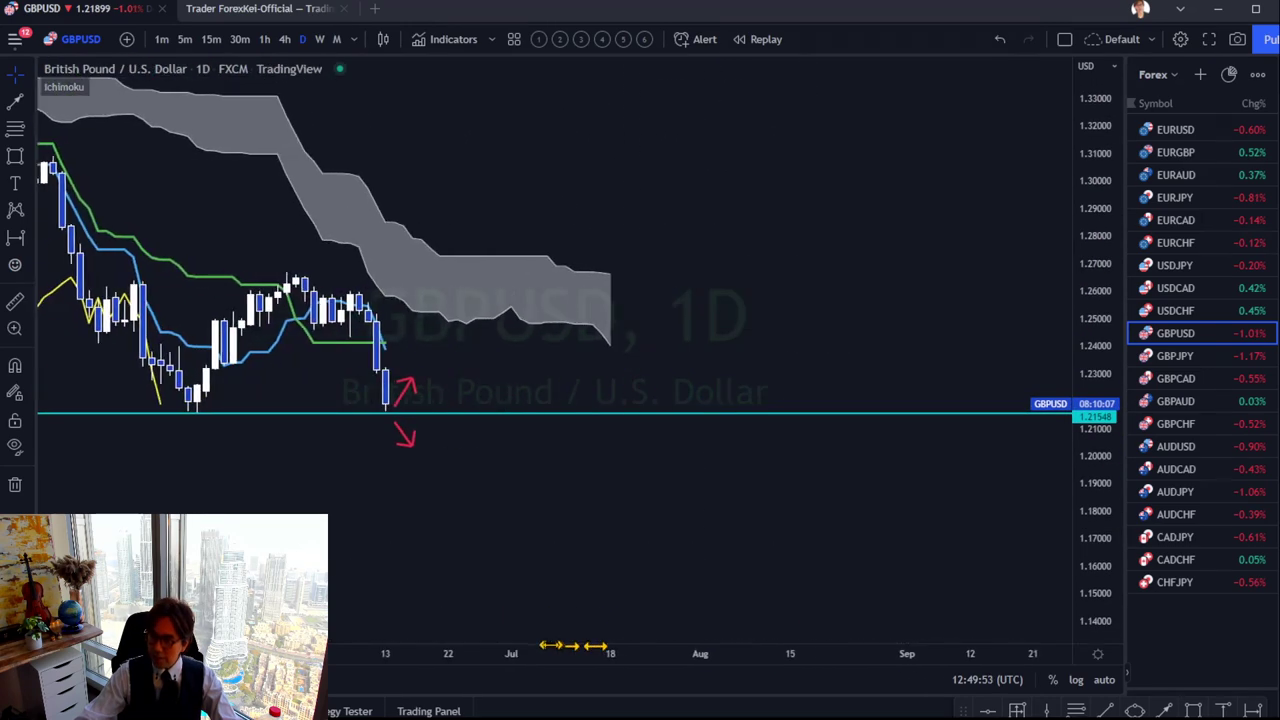
scroll(660, 491, "up", 2)
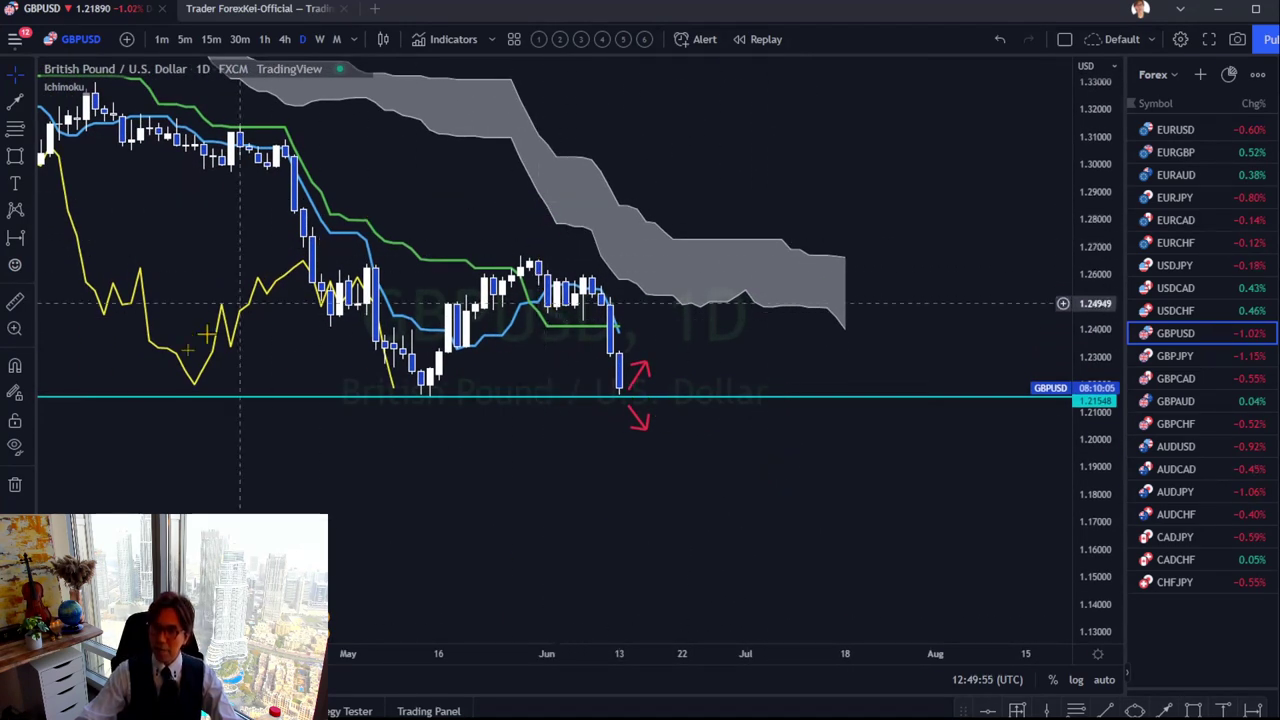
Step: Hide the horizontal line and red arrow drawings and stretch the price scale
left_click(10, 447)
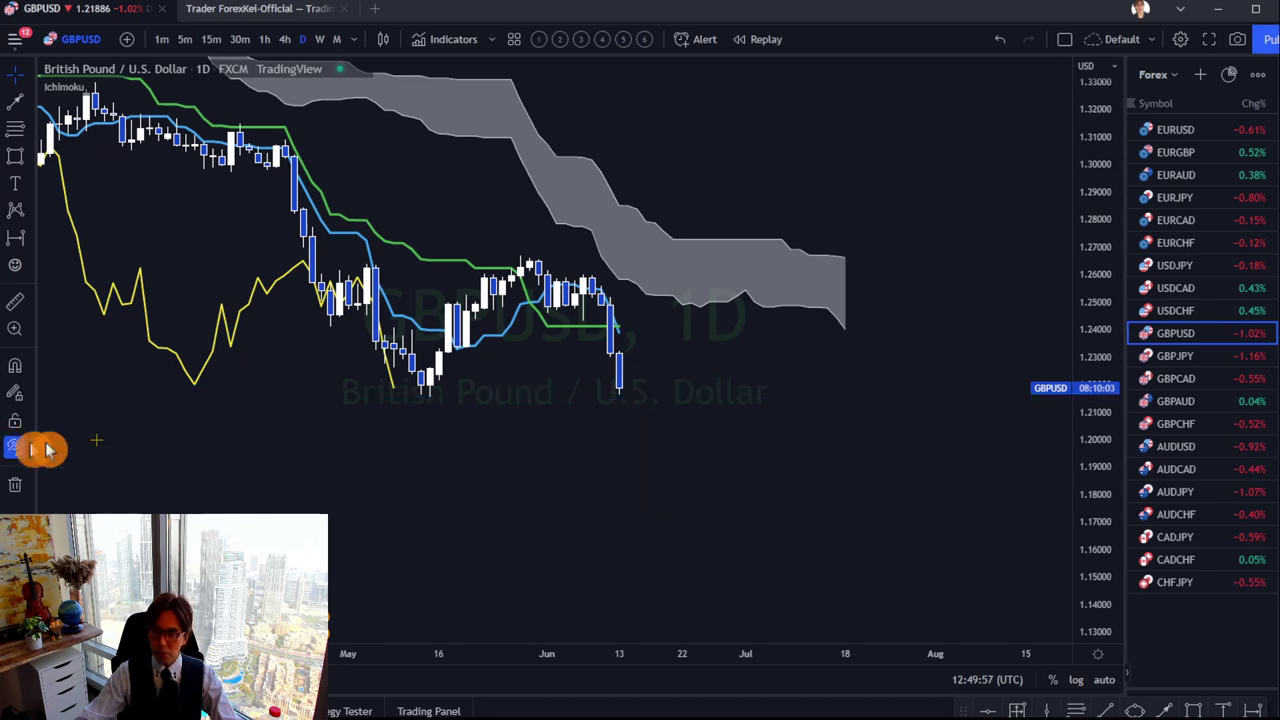
left_click_drag(1110, 548, 883, 503)
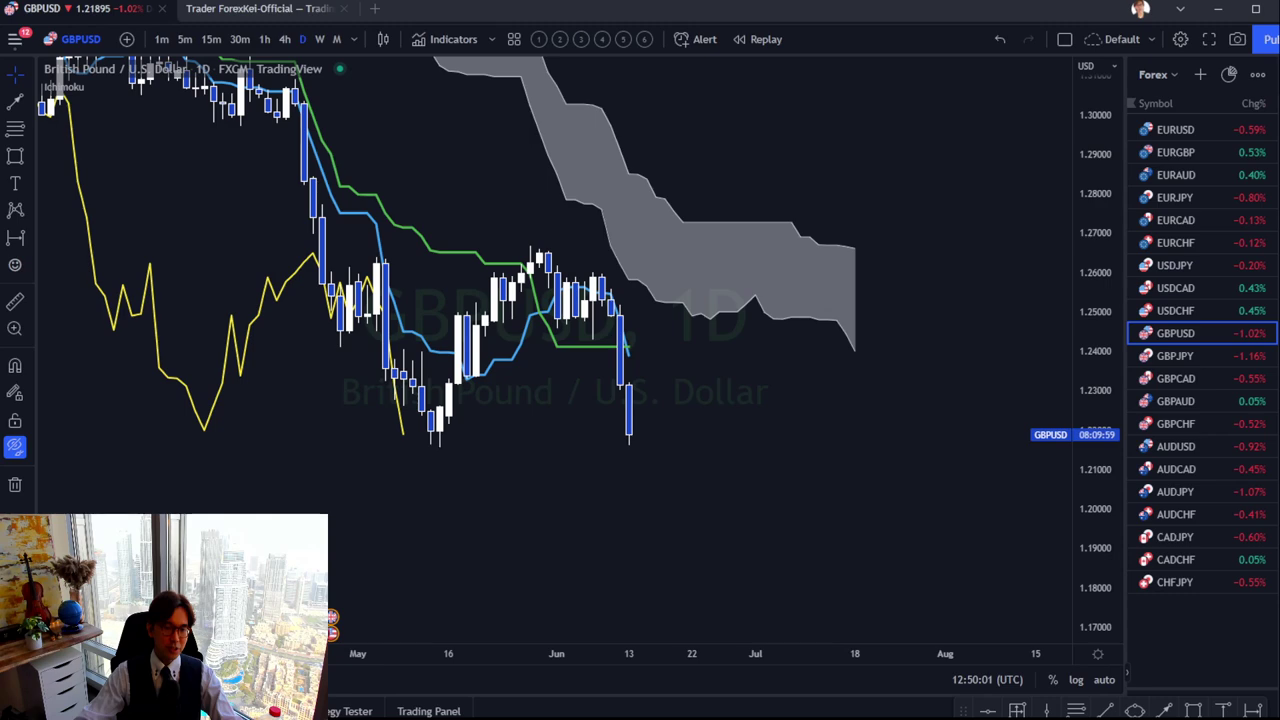
Step: Write a red B-L label and draw a red arrow down along the cloud
left_click(563, 320)
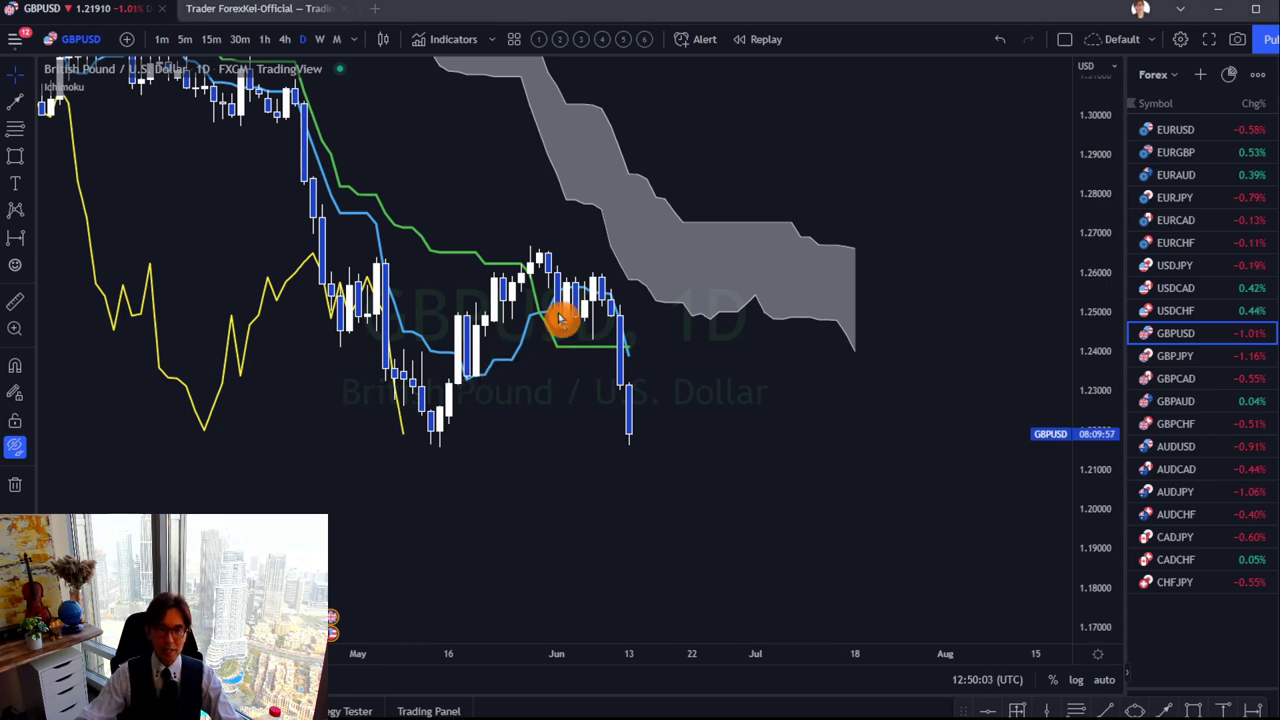
left_click_drag(971, 394, 965, 475)
left_click_drag(1090, 488, 1091, 496)
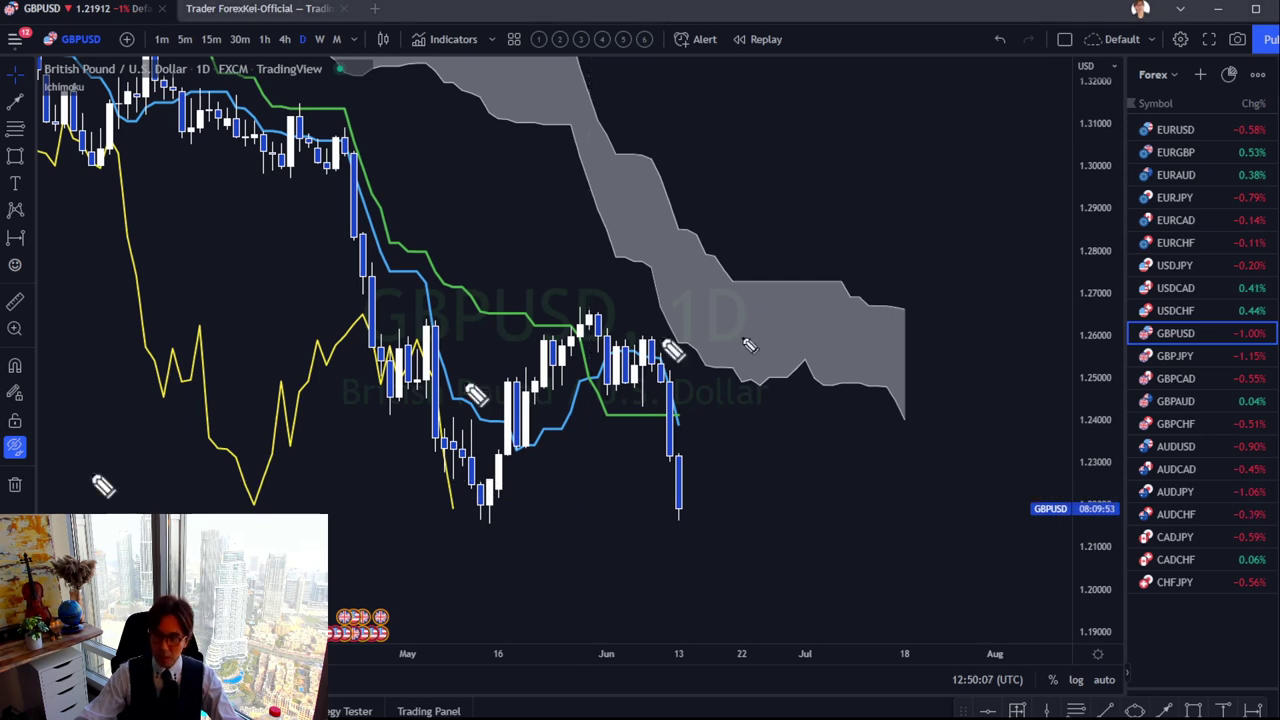
mouse_move(834, 279)
left_mouse_down()
mouse_move(890, 228)
mouse_move(911, 248)
left_mouse_up()
mouse_move(913, 202)
left_mouse_down()
mouse_move(925, 228)
mouse_move(913, 246)
left_mouse_up()
mouse_move(617, 196)
left_mouse_down()
mouse_move(780, 346)
mouse_move(777, 358)
left_mouse_up()
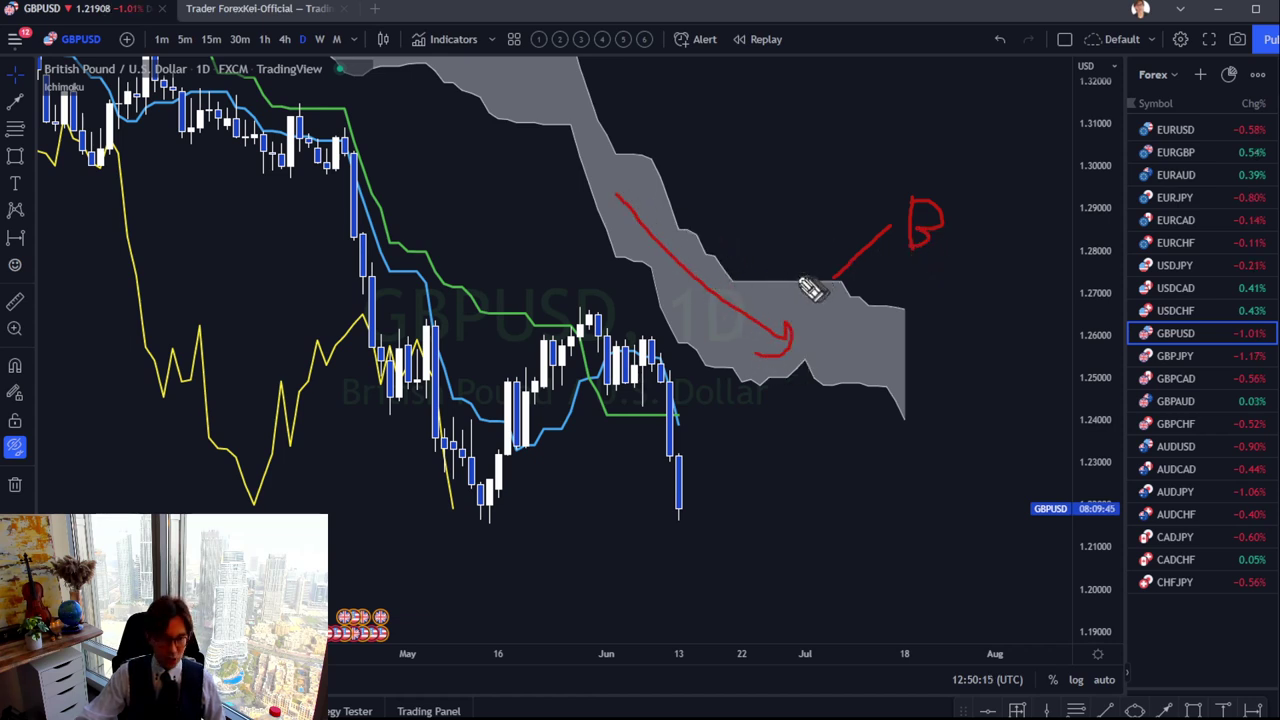
left_click_drag(962, 221, 1042, 236)
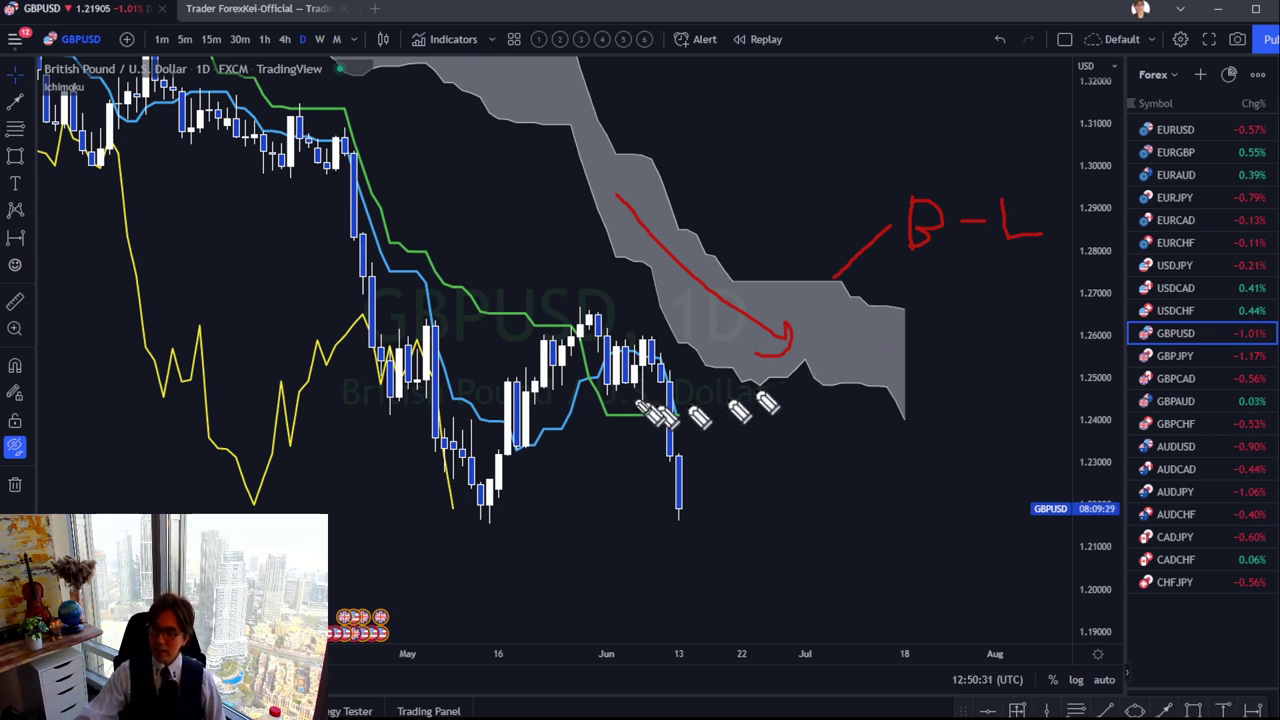
Step: Write a red K-M label to the left of the cloud
left_click_drag(513, 312, 528, 253)
left_click_drag(500, 208, 501, 255)
mouse_move(530, 210)
left_mouse_down()
mouse_move(505, 231)
mouse_move(523, 248)
mouse_move(569, 237)
mouse_move(556, 216)
mouse_move(575, 238)
mouse_move(596, 216)
mouse_move(612, 252)
left_mouse_up()
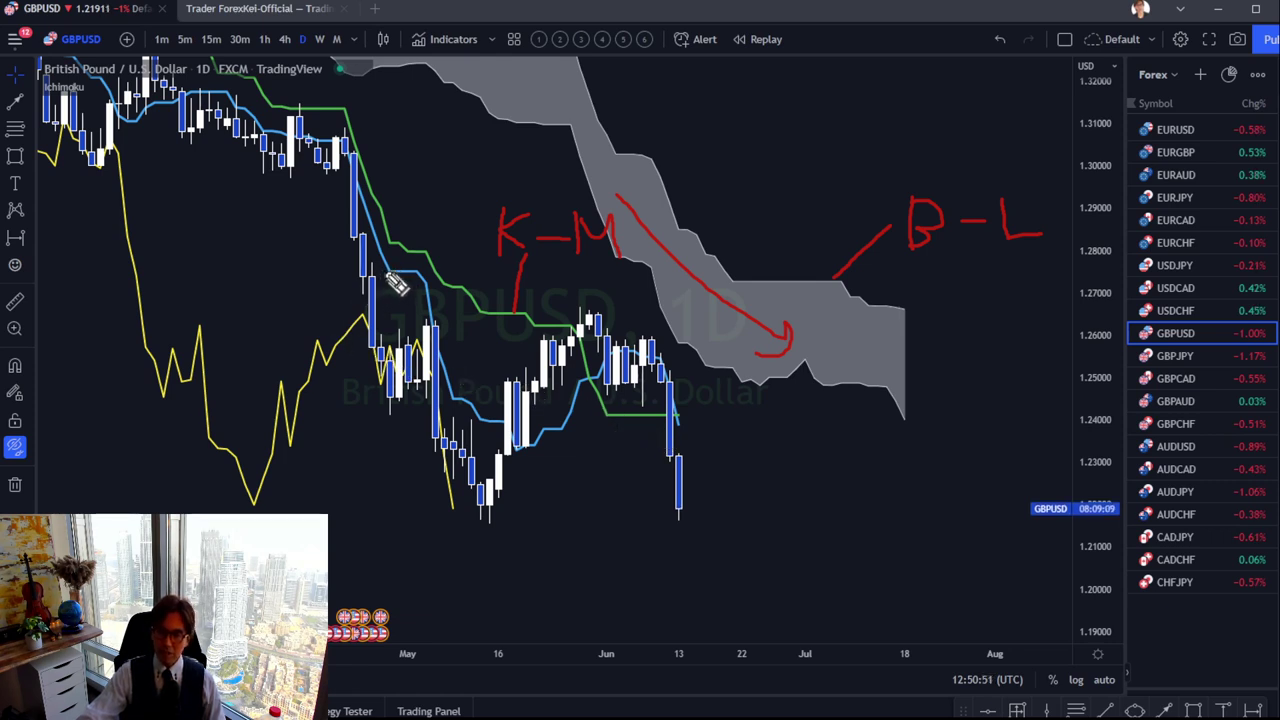
Step: Write red T-S on the left, circle the May low candles, and label them C-M
mouse_move(375, 241)
left_mouse_down()
mouse_move(262, 240)
mouse_move(242, 275)
mouse_move(292, 308)
mouse_move(274, 325)
left_mouse_up()
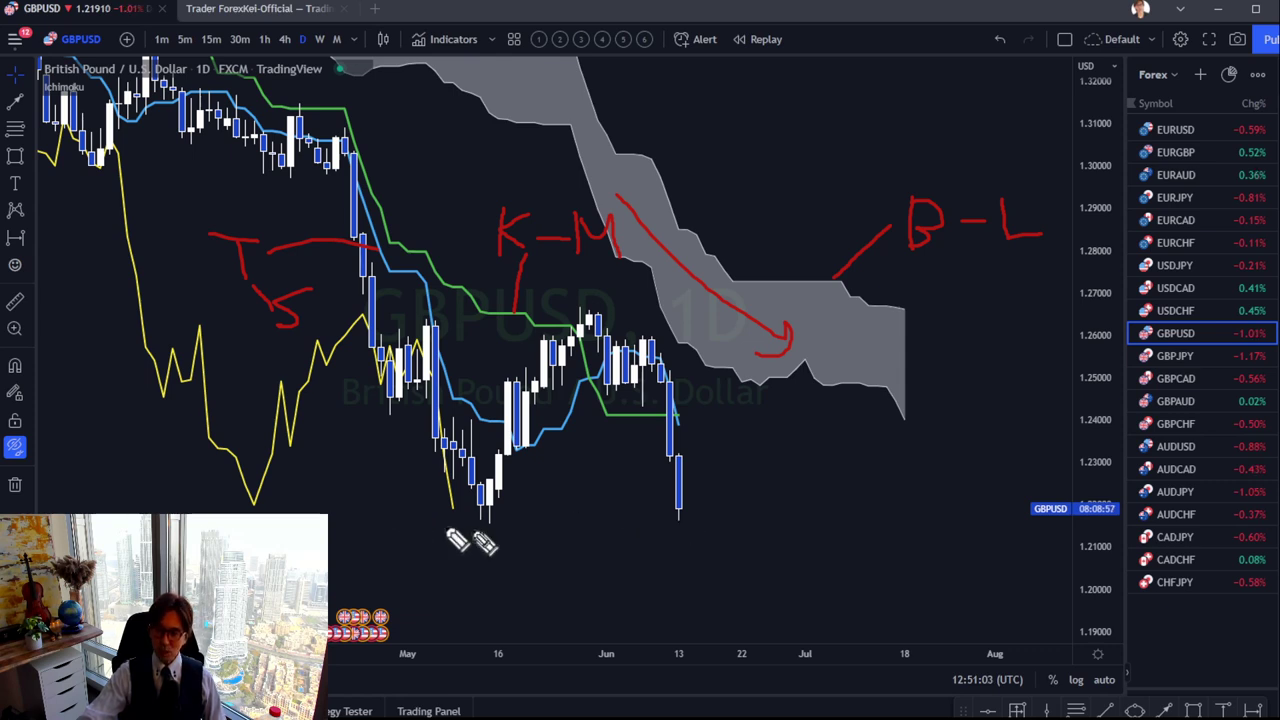
mouse_move(470, 480)
left_mouse_down()
mouse_move(468, 528)
mouse_move(476, 488)
mouse_move(376, 520)
left_mouse_up()
mouse_move(365, 492)
left_mouse_down()
mouse_move(343, 491)
mouse_move(343, 509)
mouse_move(396, 568)
mouse_move(428, 556)
mouse_move(463, 577)
left_mouse_up()
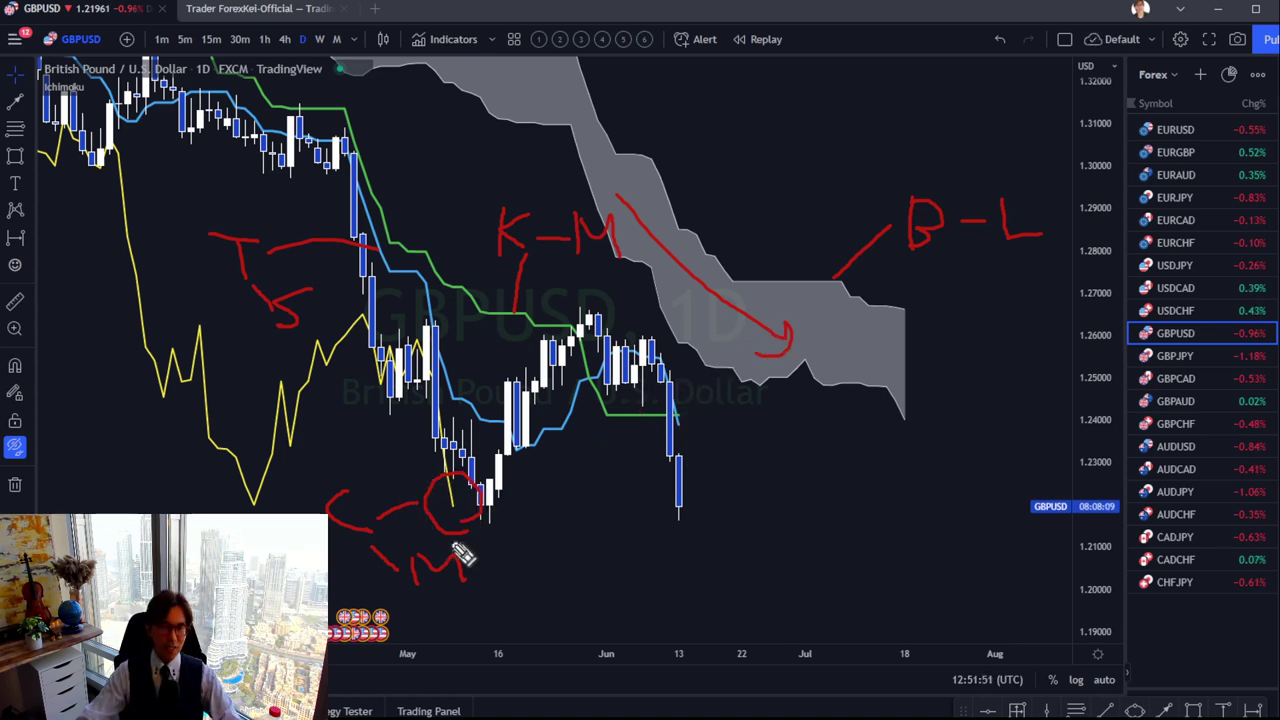
left_click(703, 484)
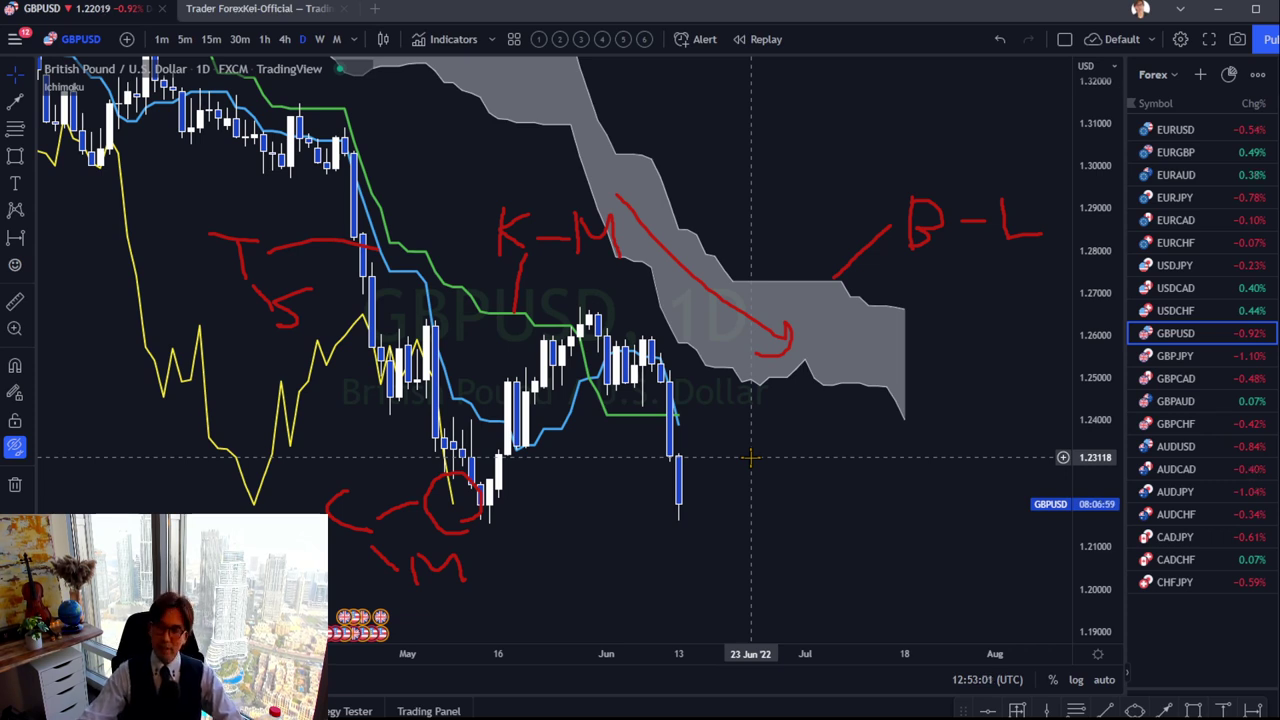
Step: Remove the red B-L, K-M, T-S and C-M labels, arrow and circle
key("Escape")
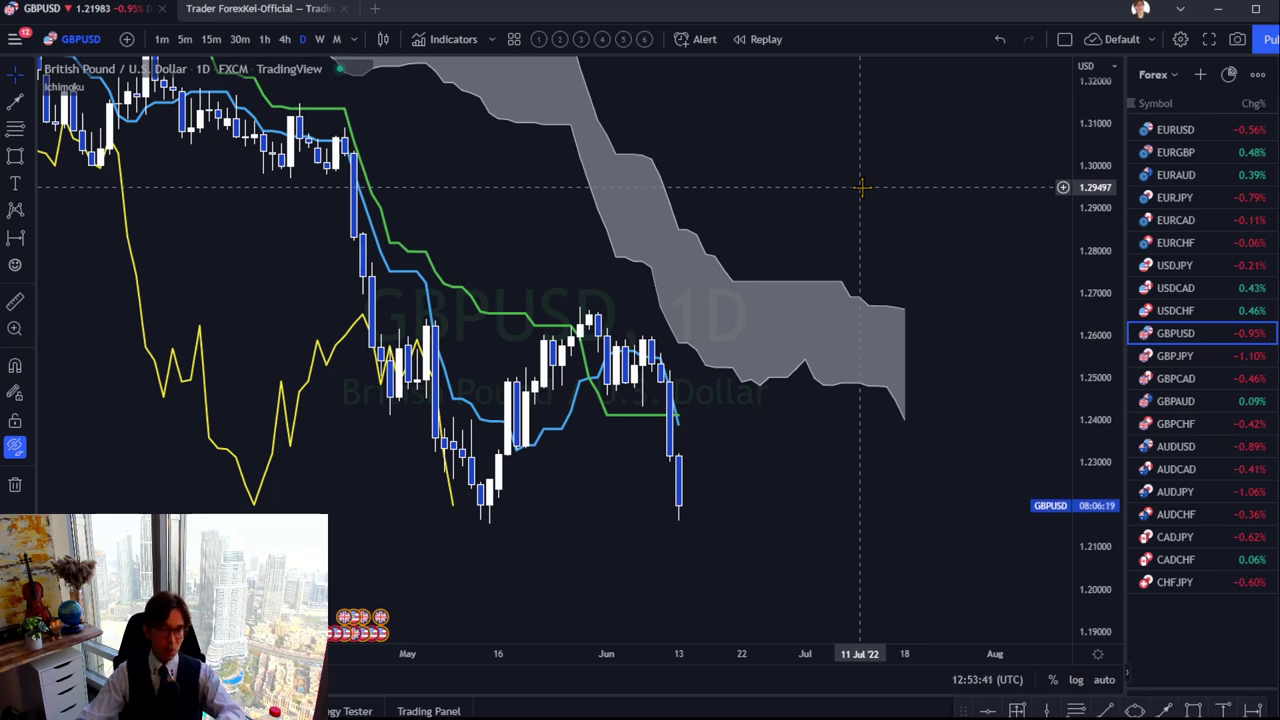
Step: Cycle through EURUSD, EURGBP, EURAUD, EURCAD and EURCHF, settling on USDJPY
left_click(1177, 136)
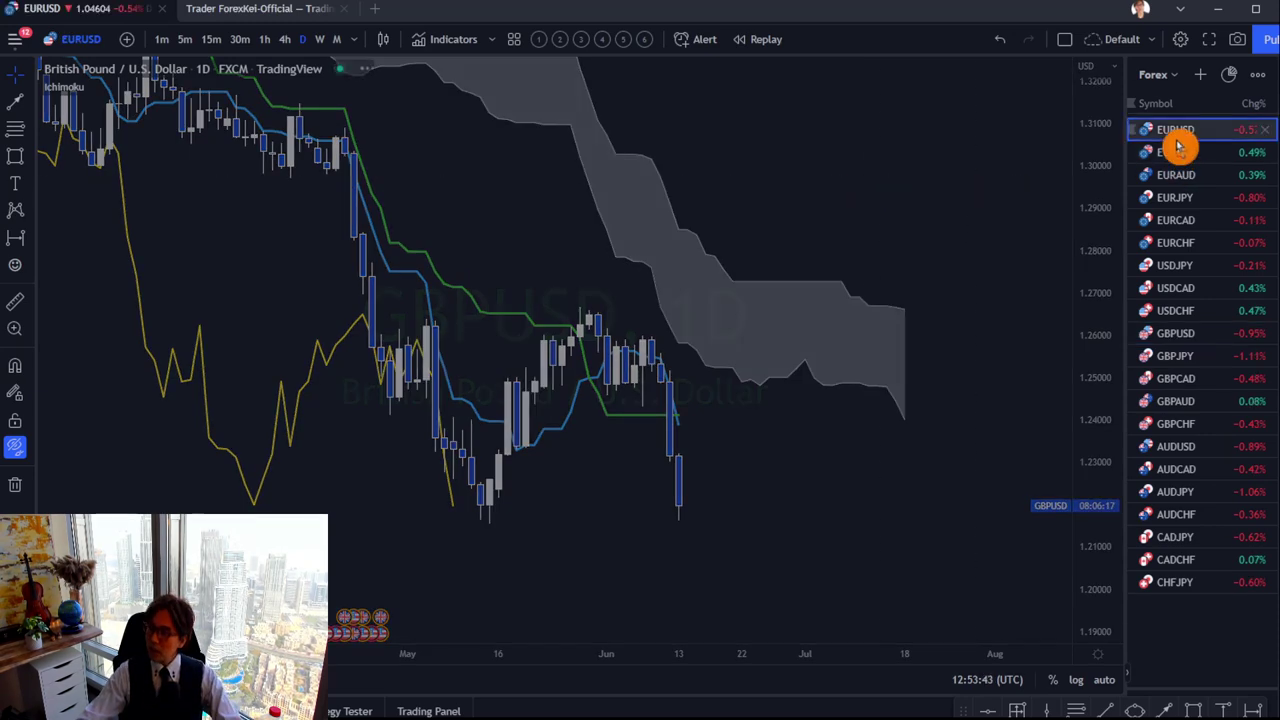
left_click(1185, 155)
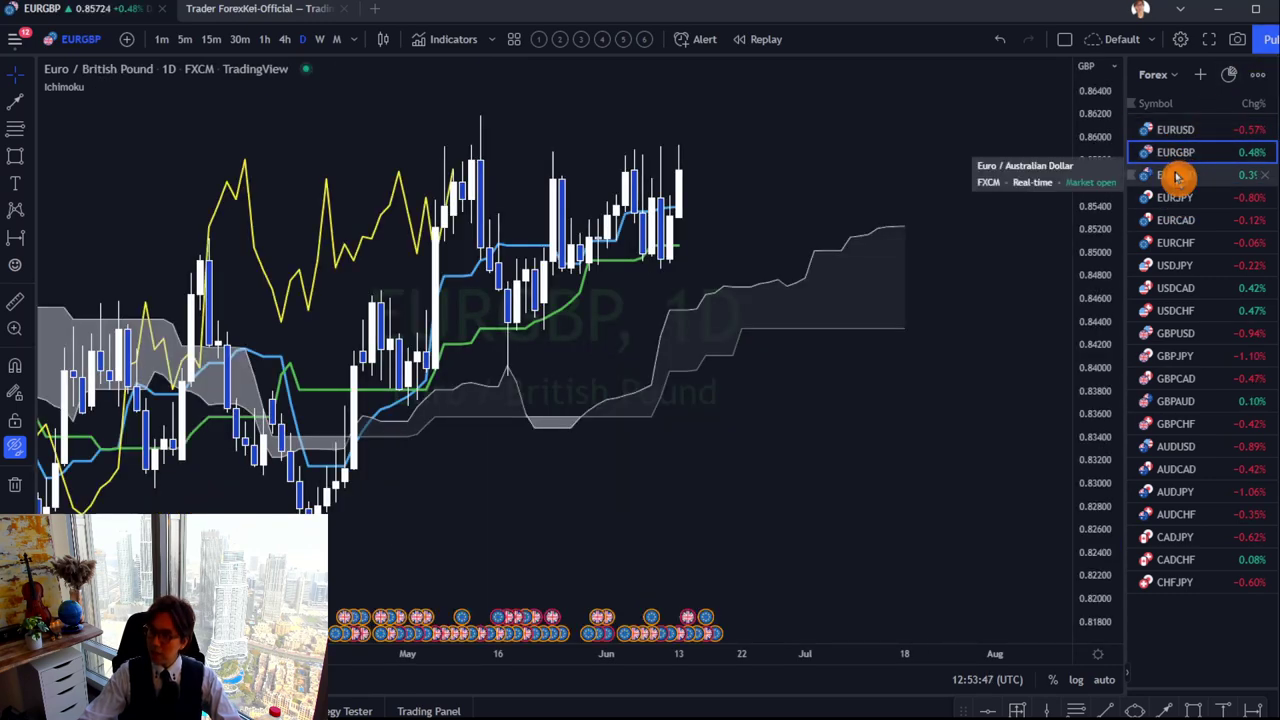
left_click(1177, 176)
left_click(1176, 219)
left_click(1180, 242)
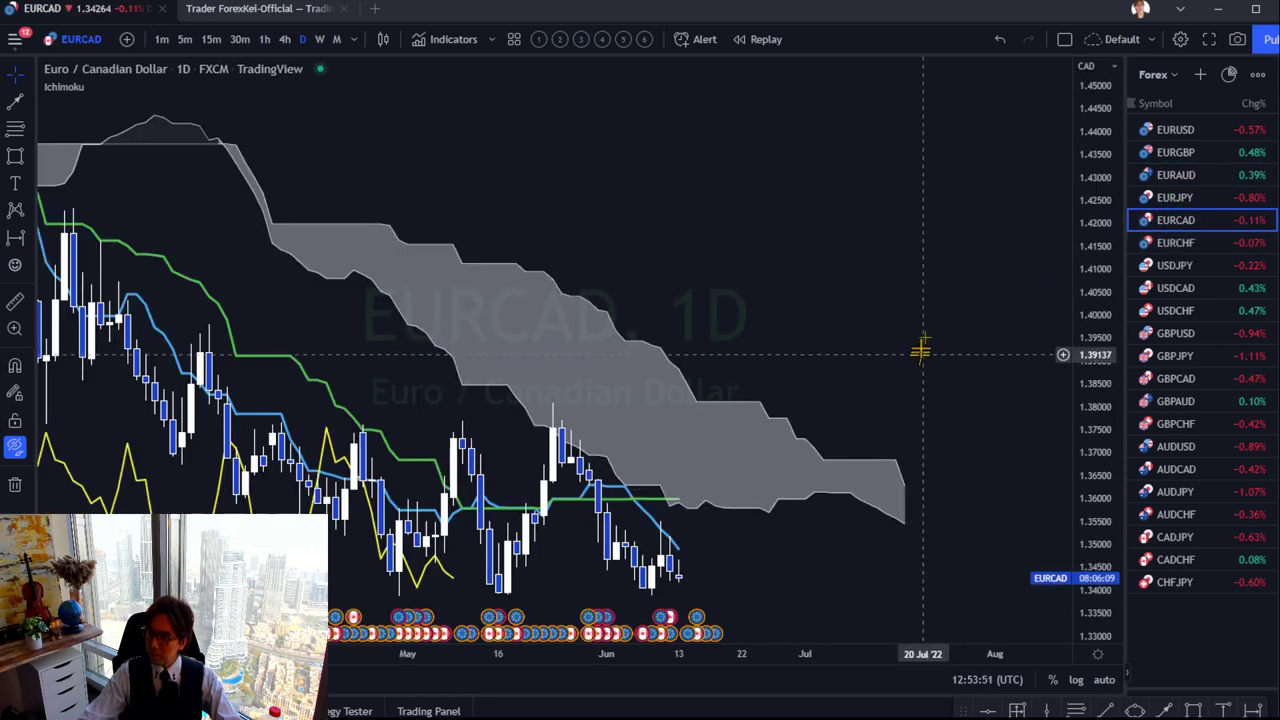
left_click(1180, 265)
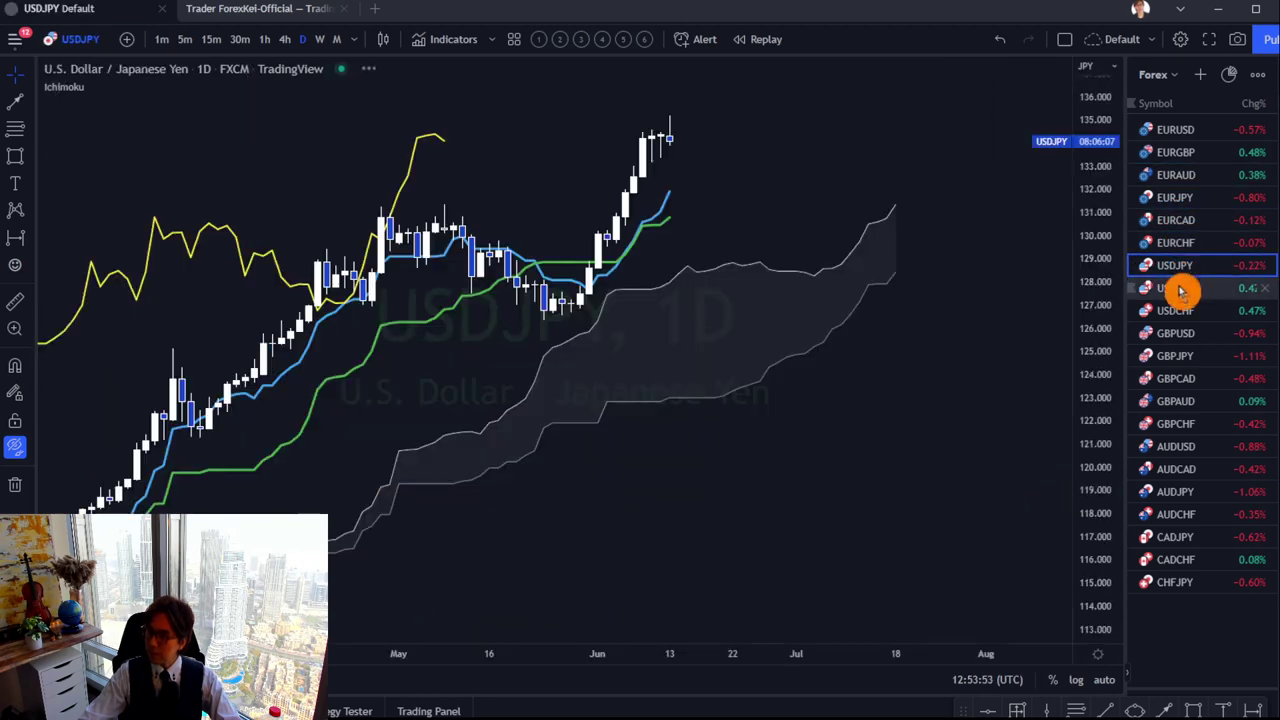
left_click_drag(915, 388, 929, 443)
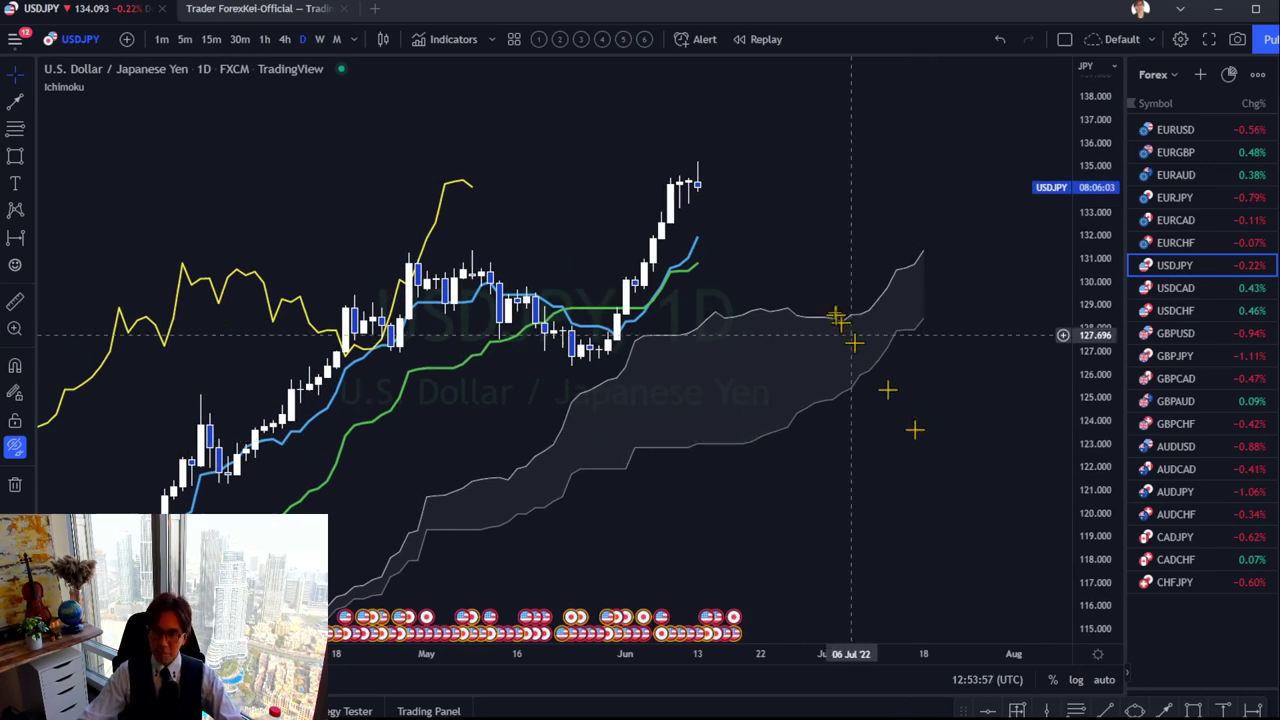
left_click_drag(806, 263, 804, 316)
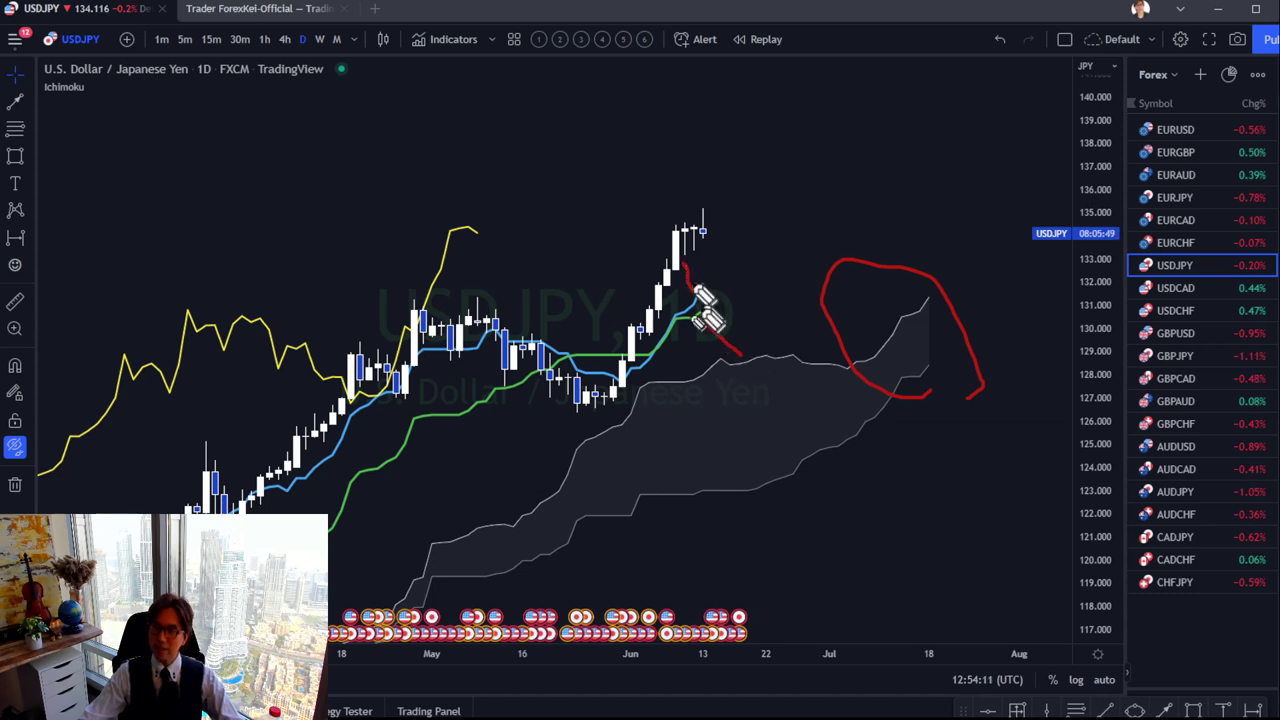
Step: Circle the yellow line's peak, erase the freehand marks, and reframe recent candles
mouse_move(474, 252)
left_mouse_down()
mouse_move(505, 215)
mouse_move(478, 250)
left_mouse_up()
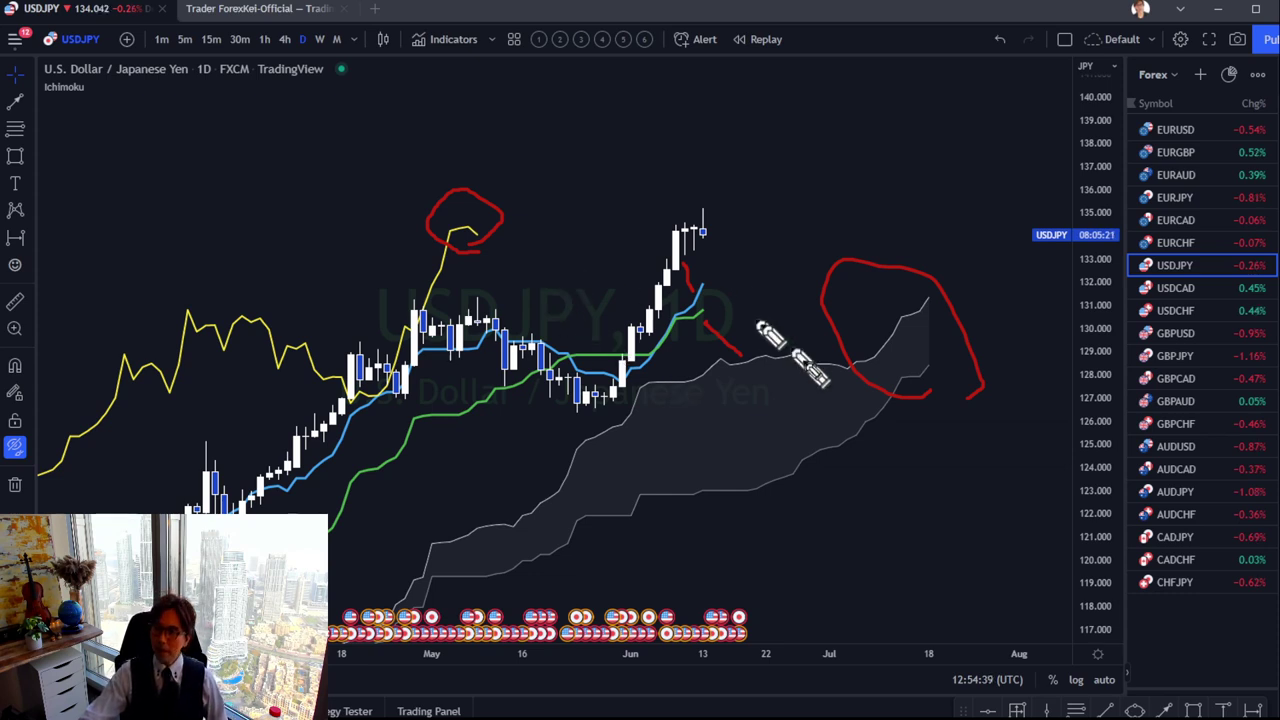
key("e")
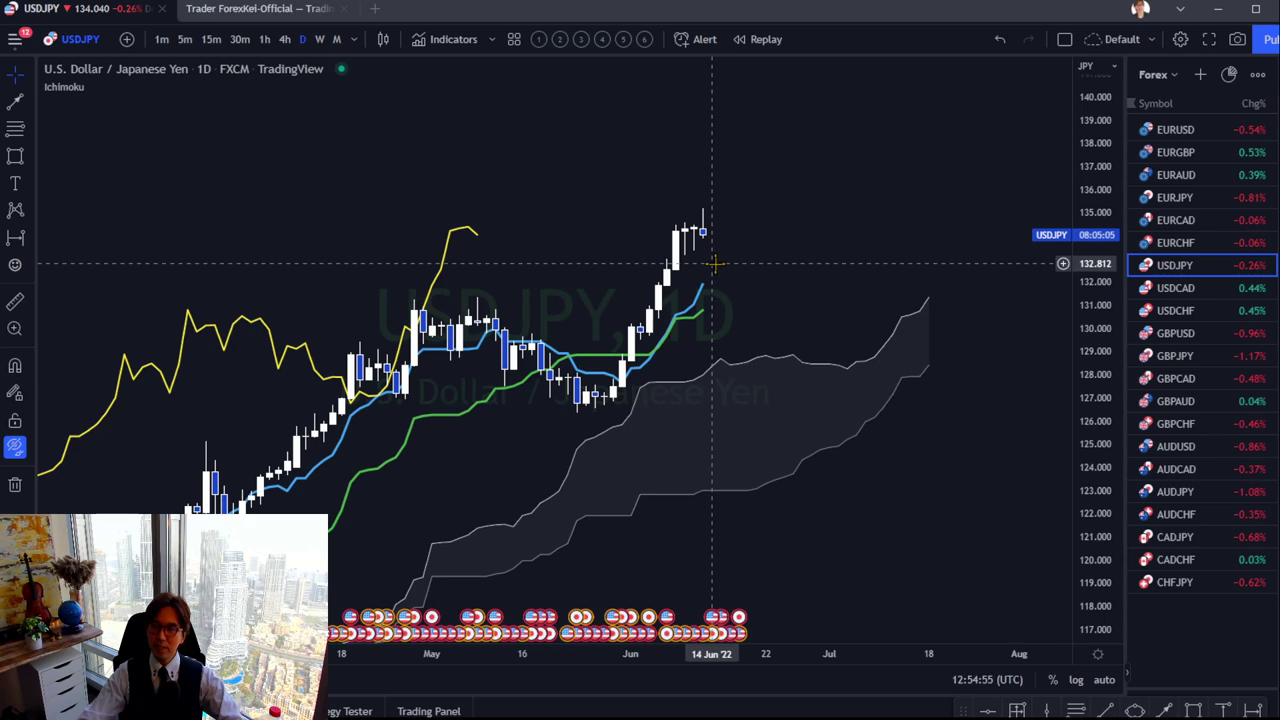
left_click_drag(1092, 430, 1094, 318)
left_click_drag(790, 678, 749, 651)
left_click_drag(651, 318, 794, 286)
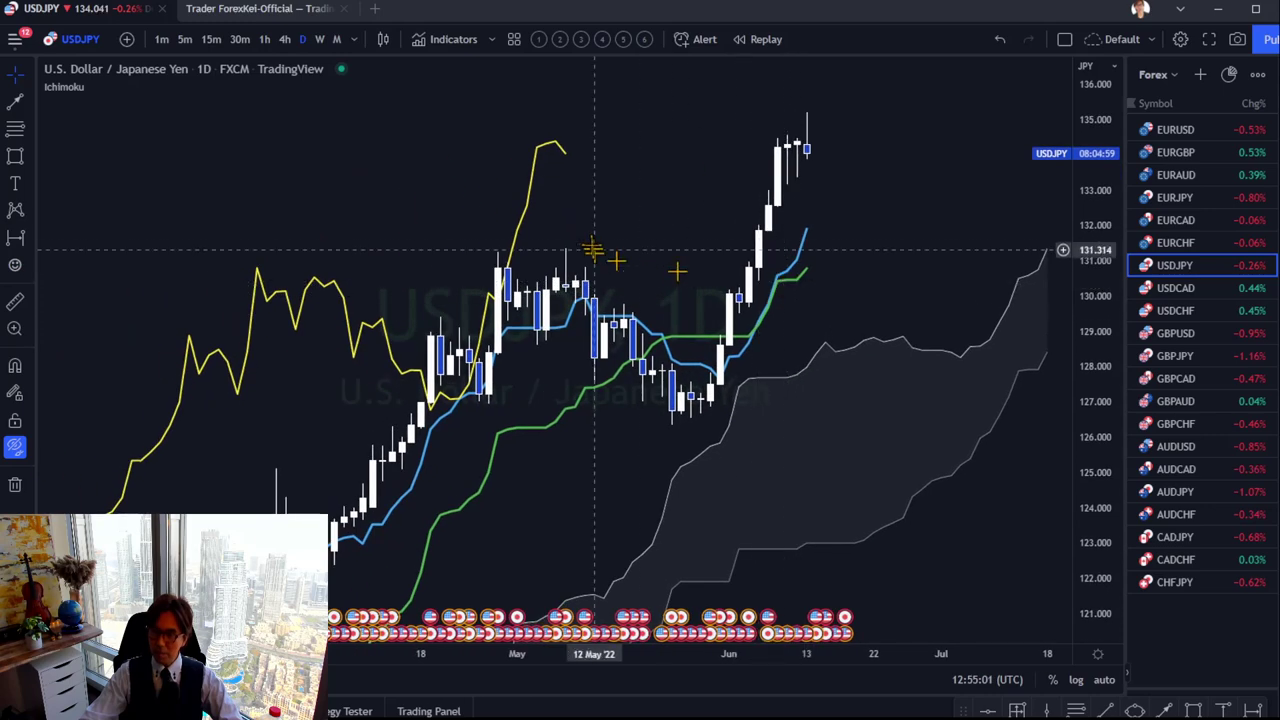
Step: Start Bar Replay from the 09 May '22 bar, reframe, and play two bars forward
left_click(766, 39)
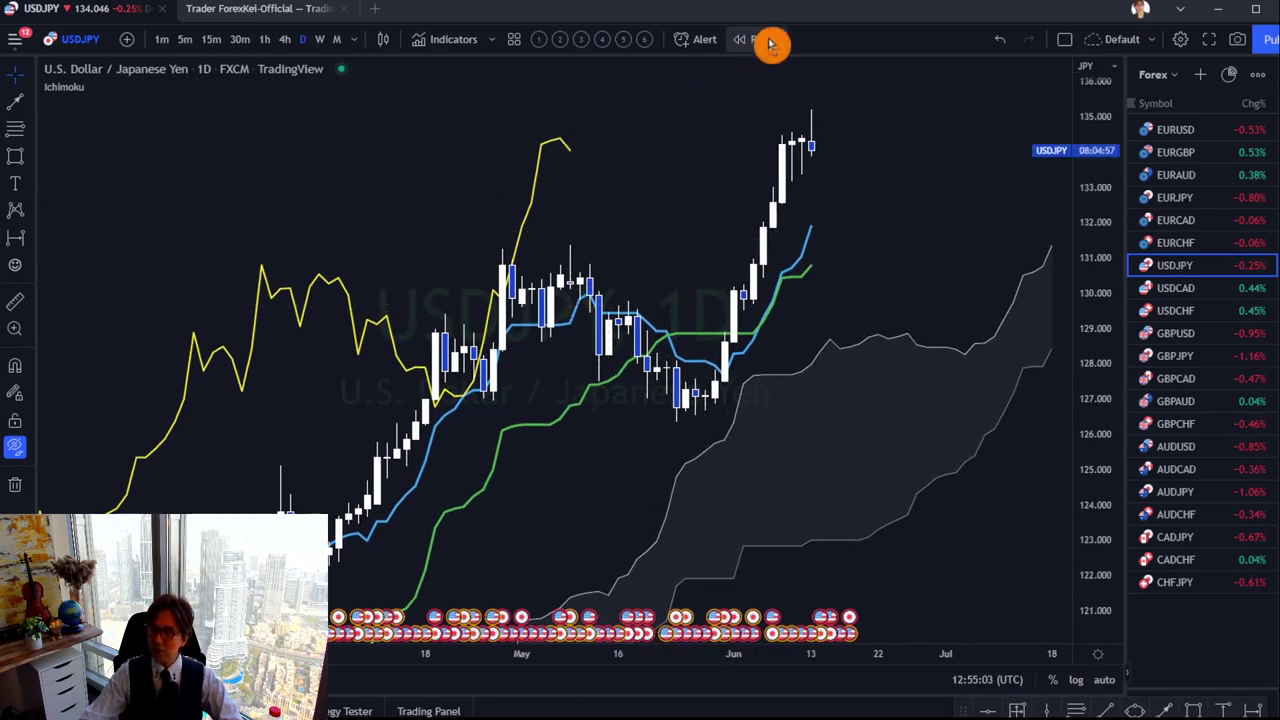
left_click(575, 272)
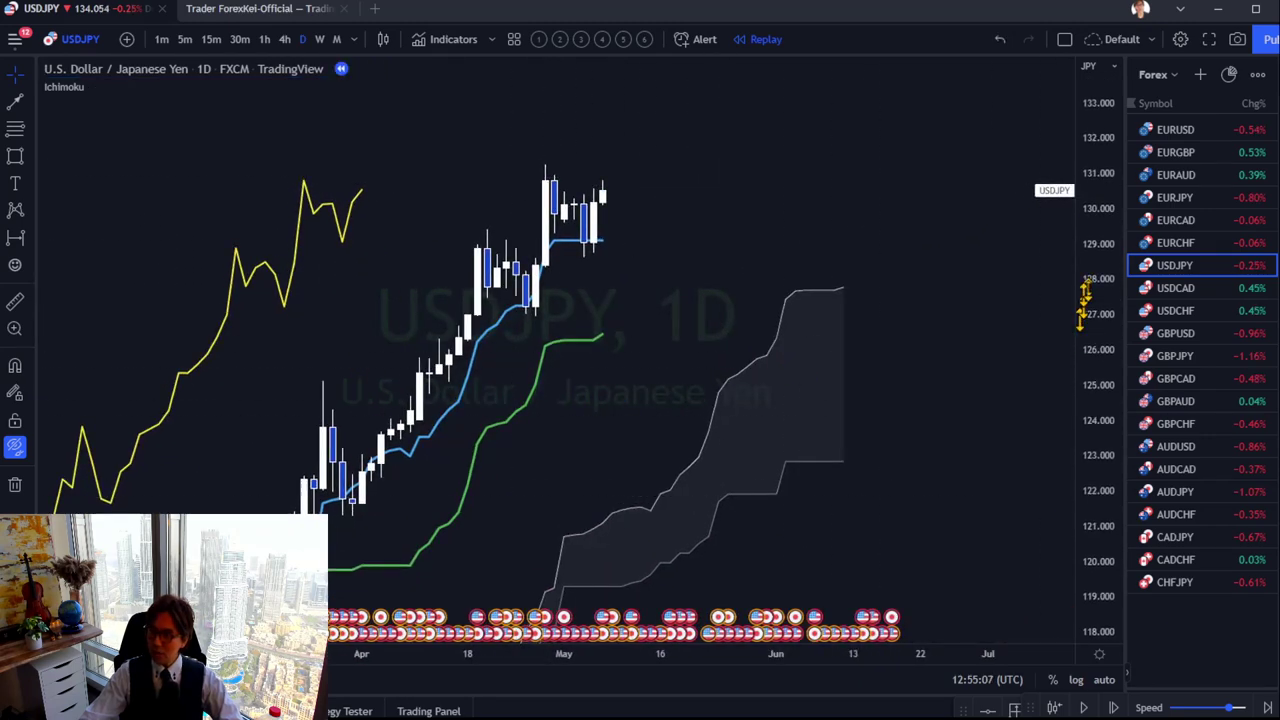
scroll(1095, 252, "down", 3)
left_click_drag(695, 407, 746, 446)
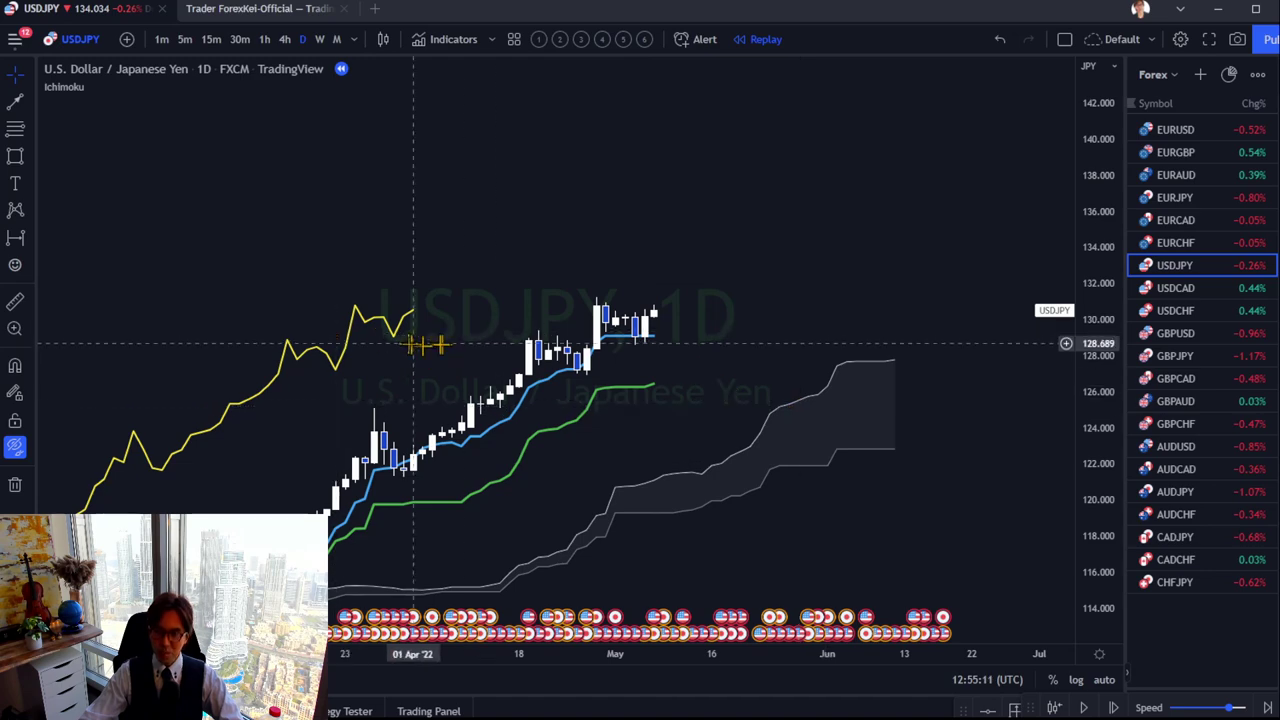
left_click_drag(1092, 465, 1090, 375)
left_click_drag(885, 268, 831, 214)
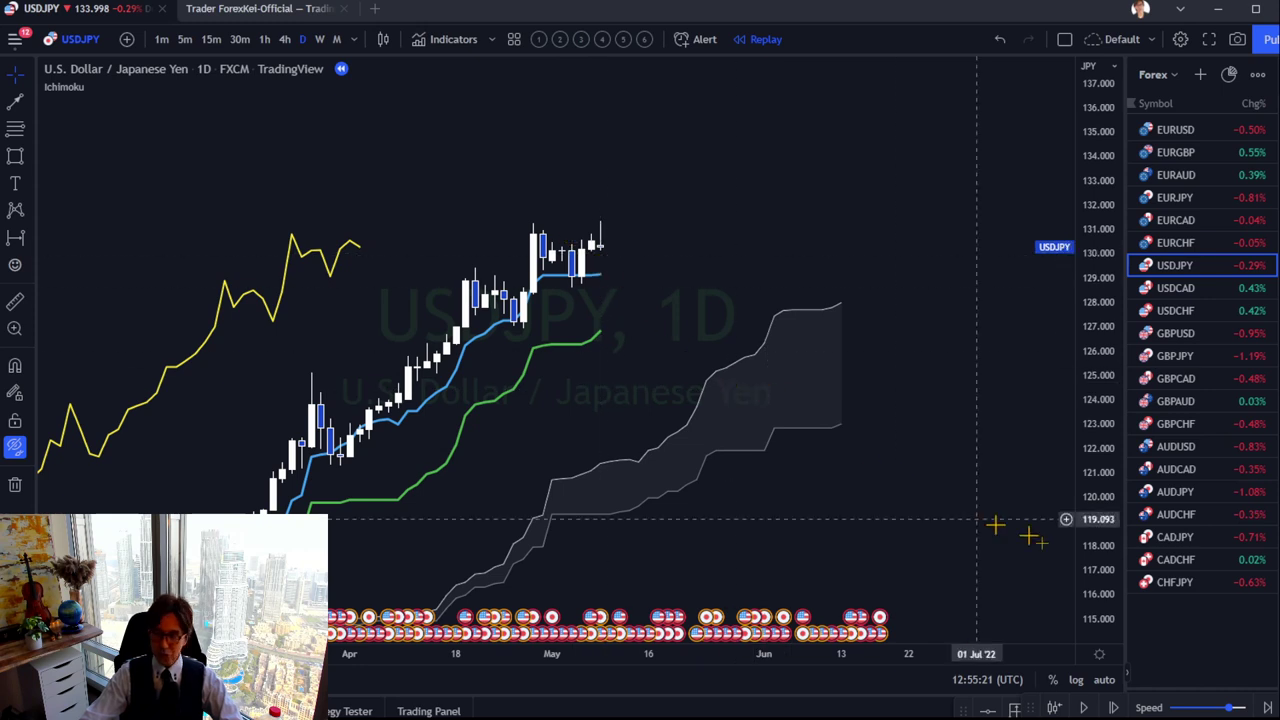
left_click(1113, 707)
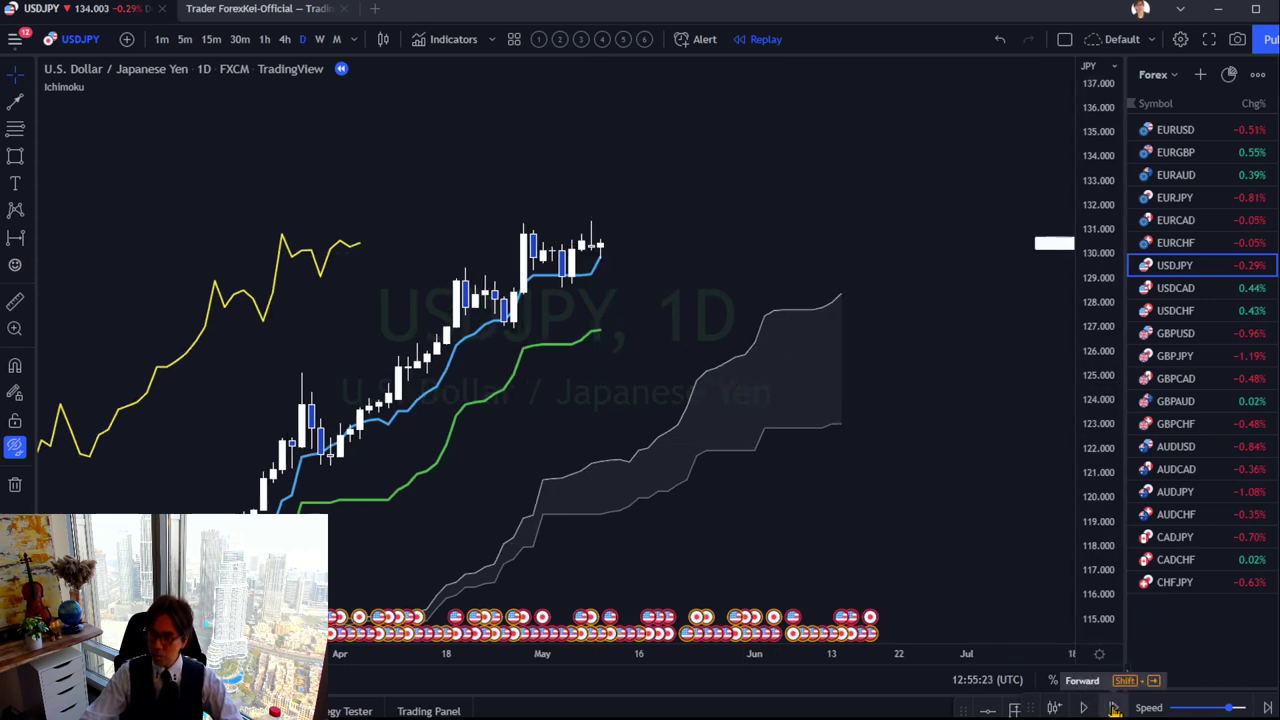
left_click(1113, 707)
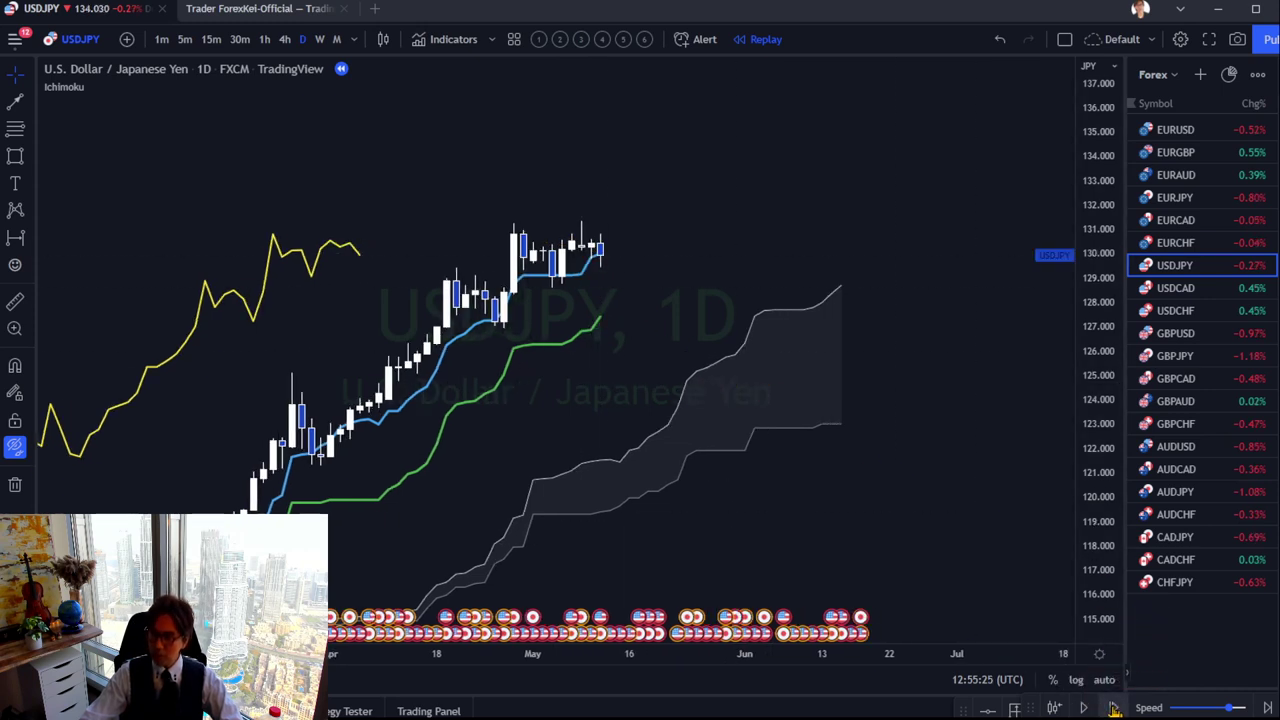
Step: Advance the replay six more daily bars as USDJPY pulls back to about 128
left_click(1113, 707)
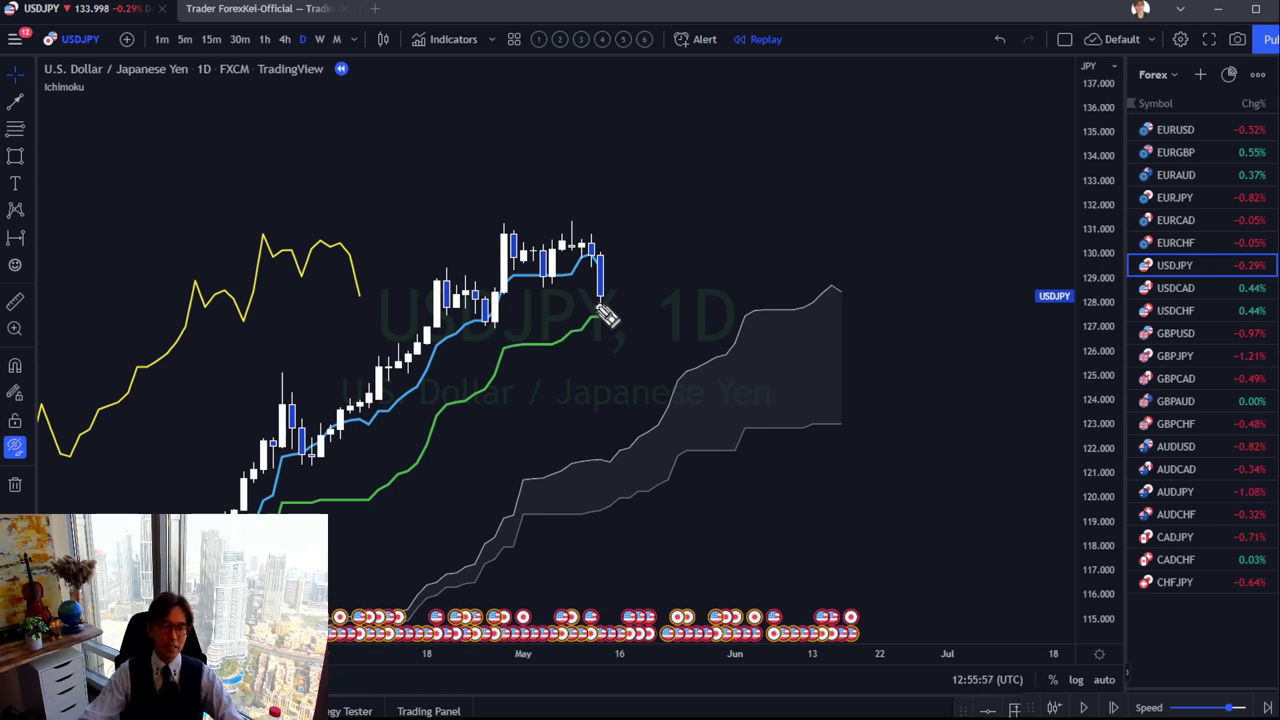
left_click(596, 308)
left_click(1057, 608)
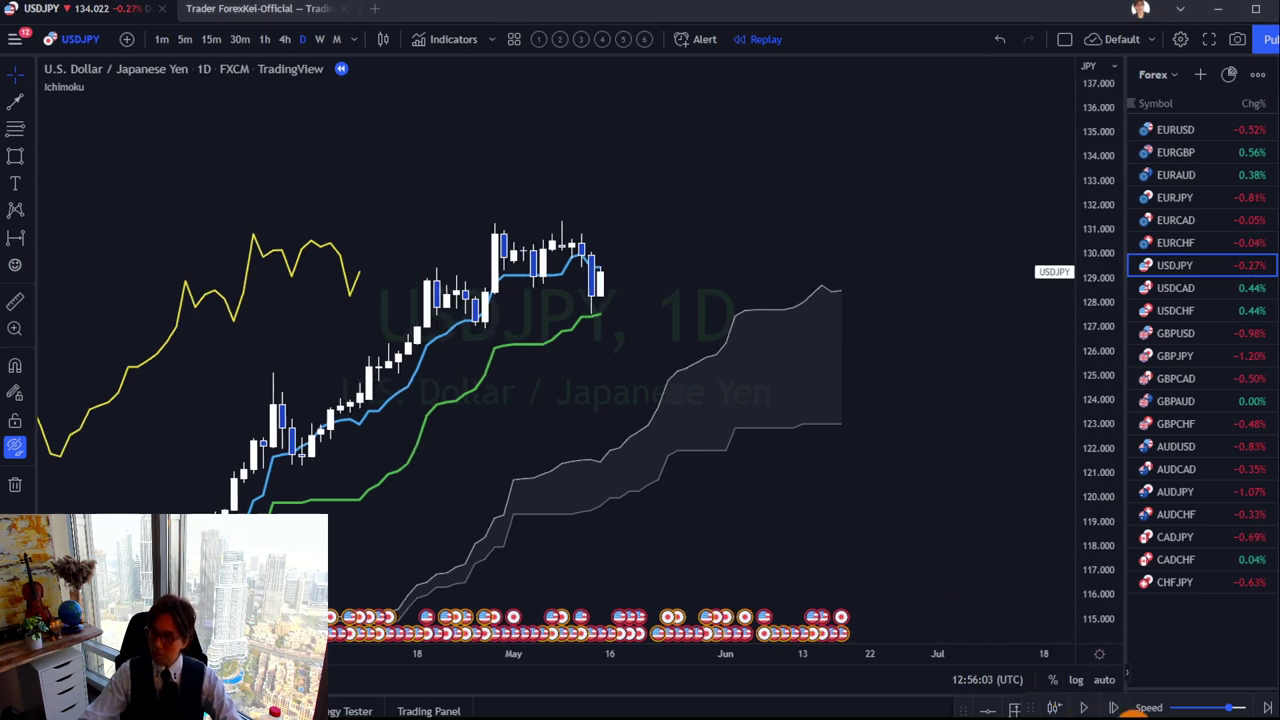
left_click(1113, 707)
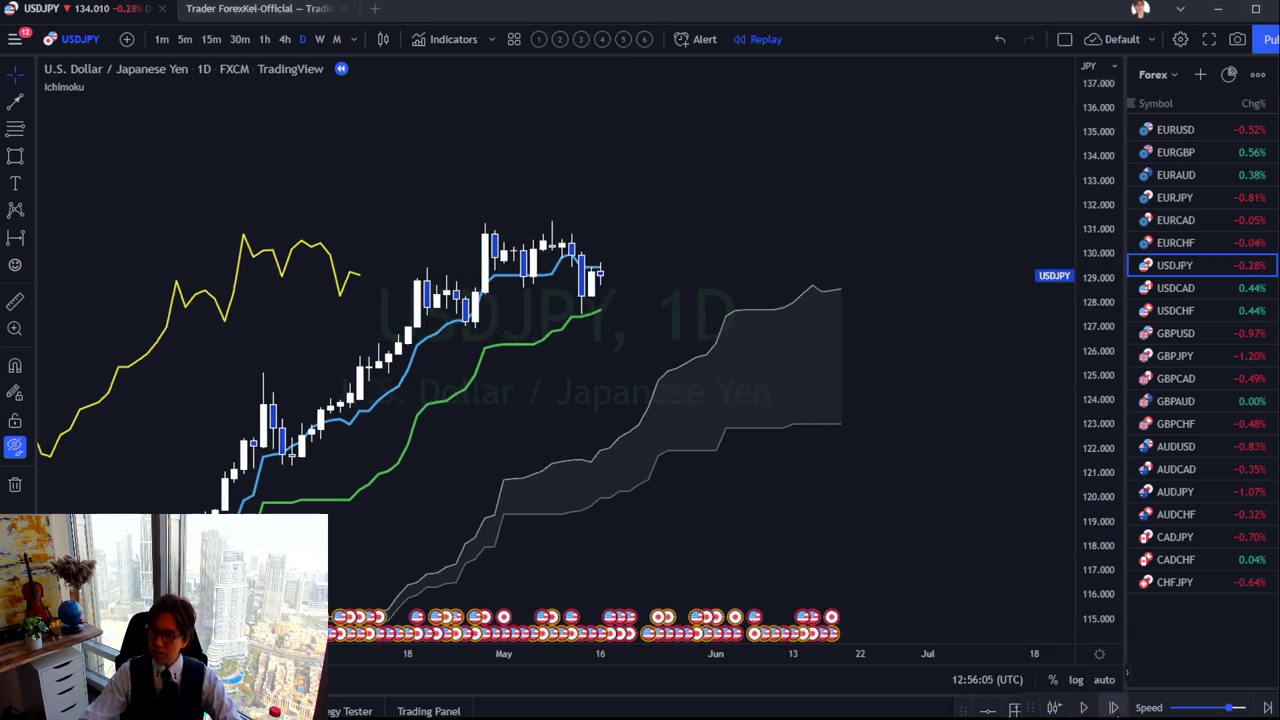
left_click(1113, 707)
left_click(1113, 707)
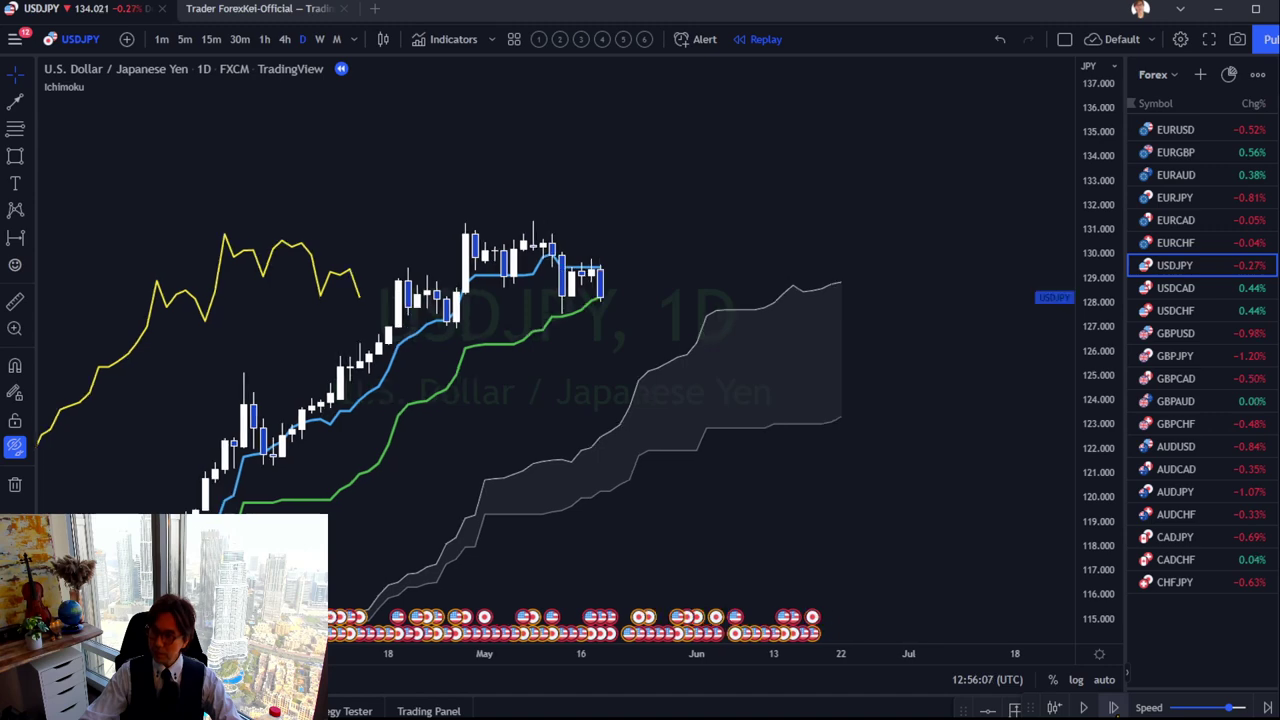
left_click(1113, 707)
Step: Rescale around the recent candles and mark the blue Tenkan line with a red T
left_click_drag(754, 371, 757, 290)
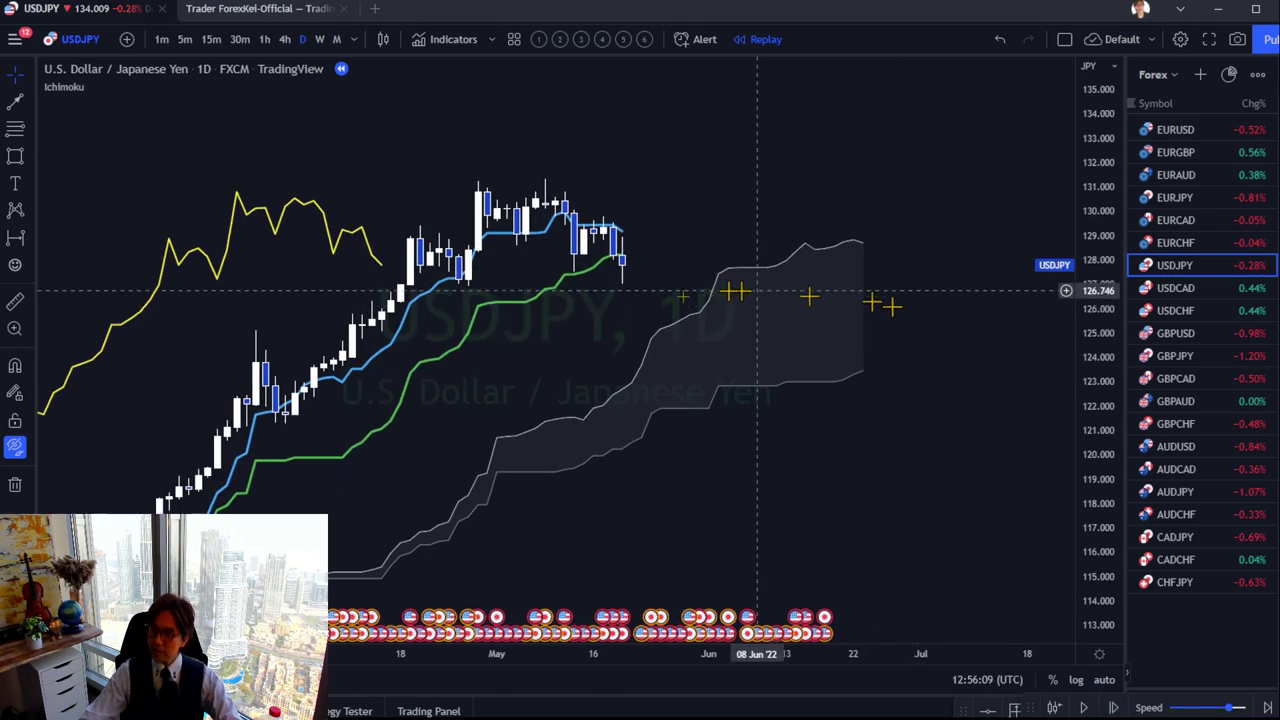
left_click_drag(1087, 525, 1090, 400)
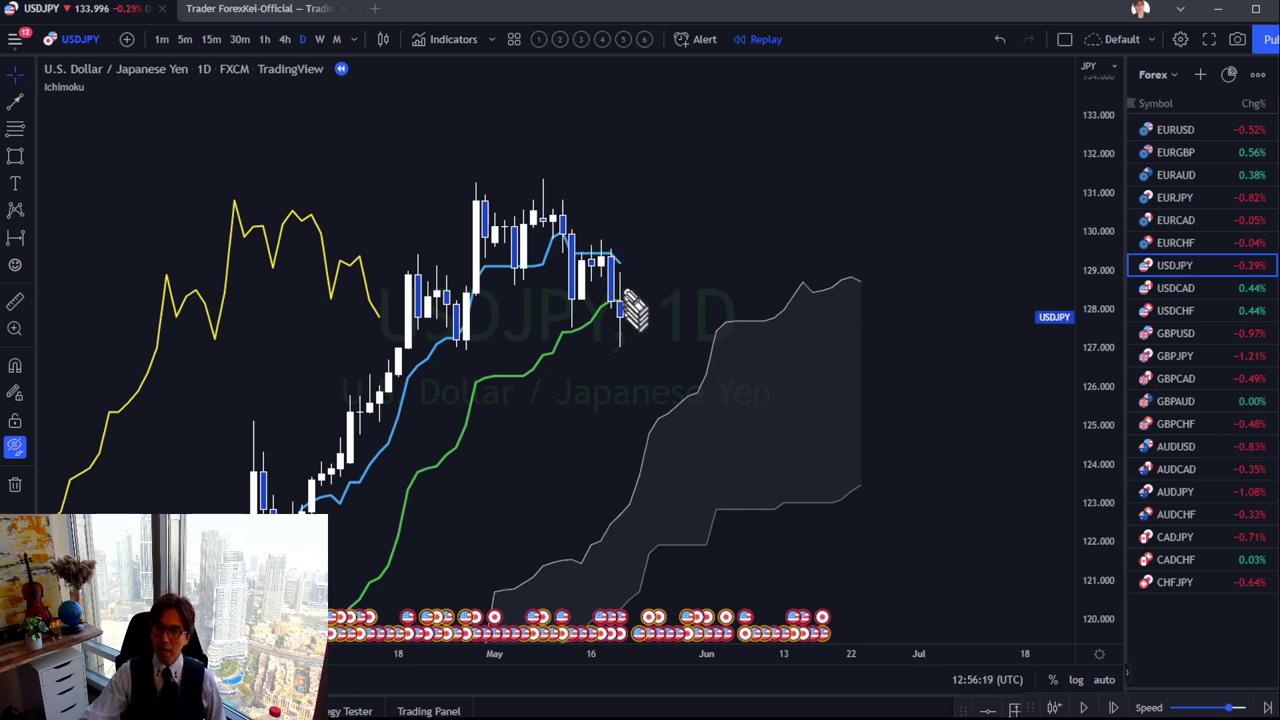
mouse_move(604, 248)
left_mouse_down()
mouse_move(622, 203)
mouse_move(692, 163)
mouse_move(681, 235)
left_mouse_up()
Step: Mark the green Kijun line with a red K and draw an upward arrow through the cloud
mouse_move(527, 374)
left_mouse_down()
mouse_move(548, 408)
mouse_move(565, 401)
left_mouse_up()
left_click_drag(565, 401, 590, 418)
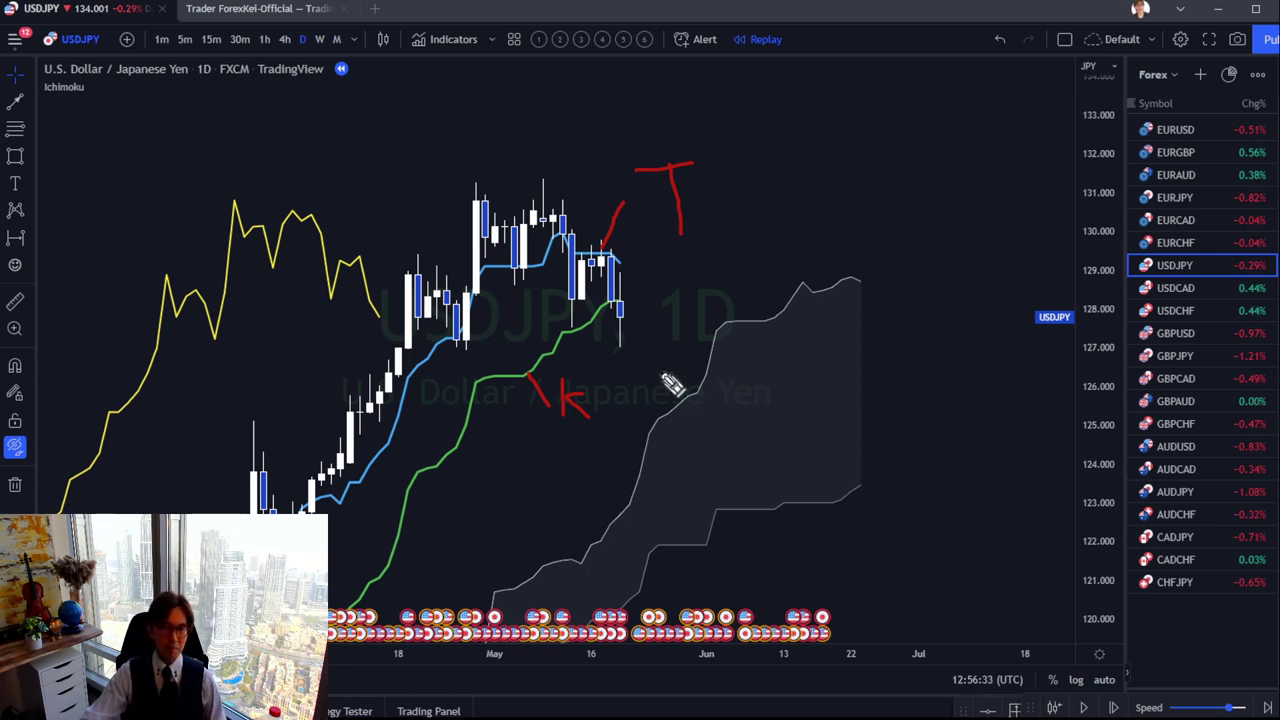
mouse_move(578, 600)
left_mouse_down()
mouse_move(798, 389)
mouse_move(800, 420)
left_mouse_up()
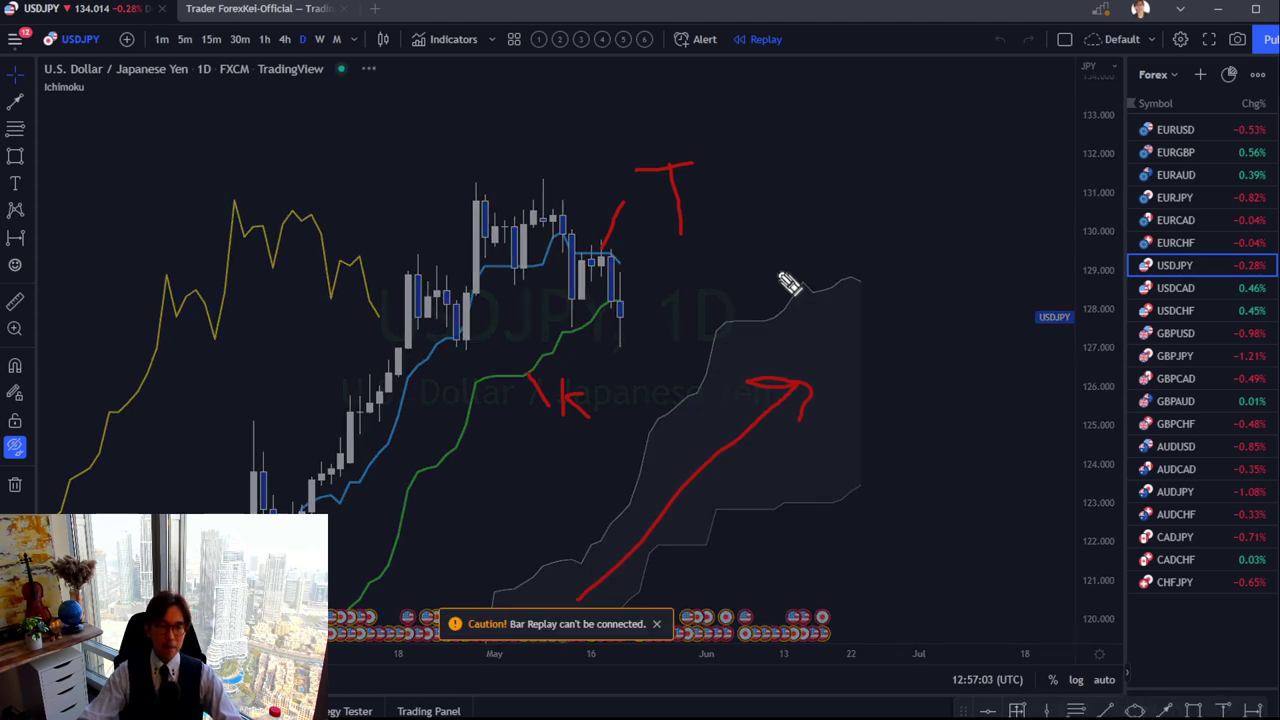
Step: Dismiss the connection warning and restart the replay from around 13 May '22
left_click(658, 632)
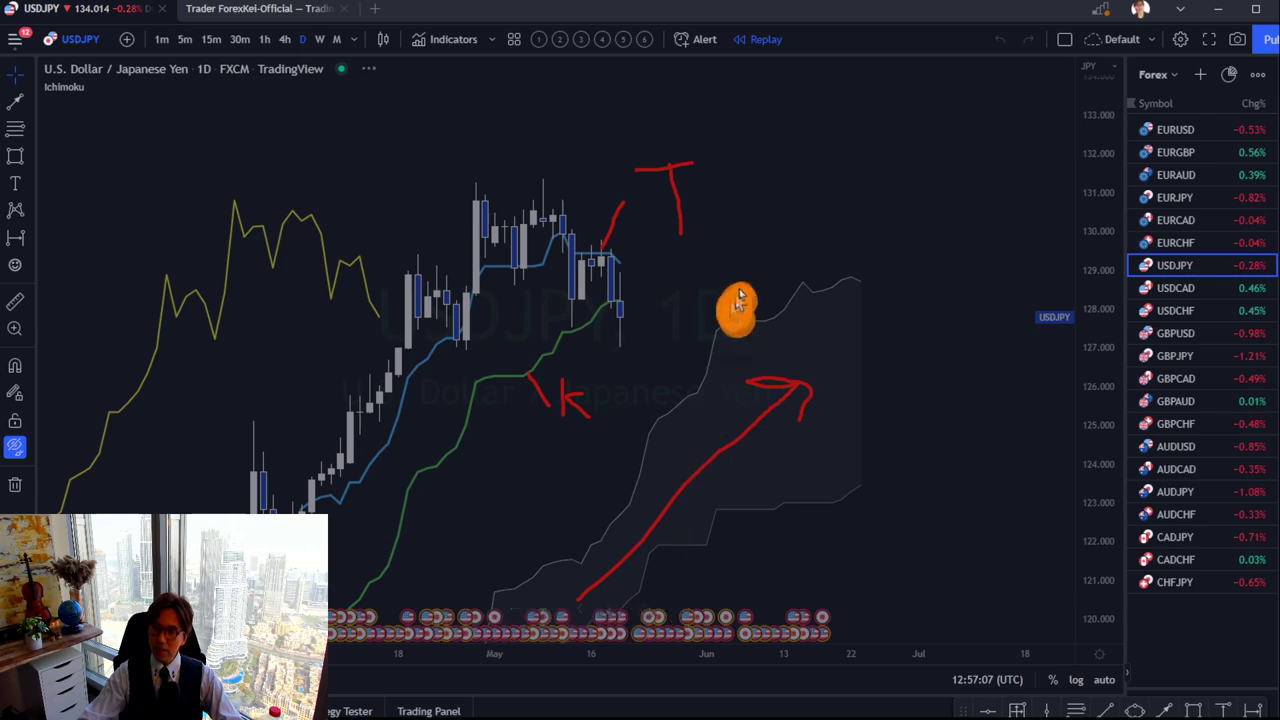
left_click(770, 216)
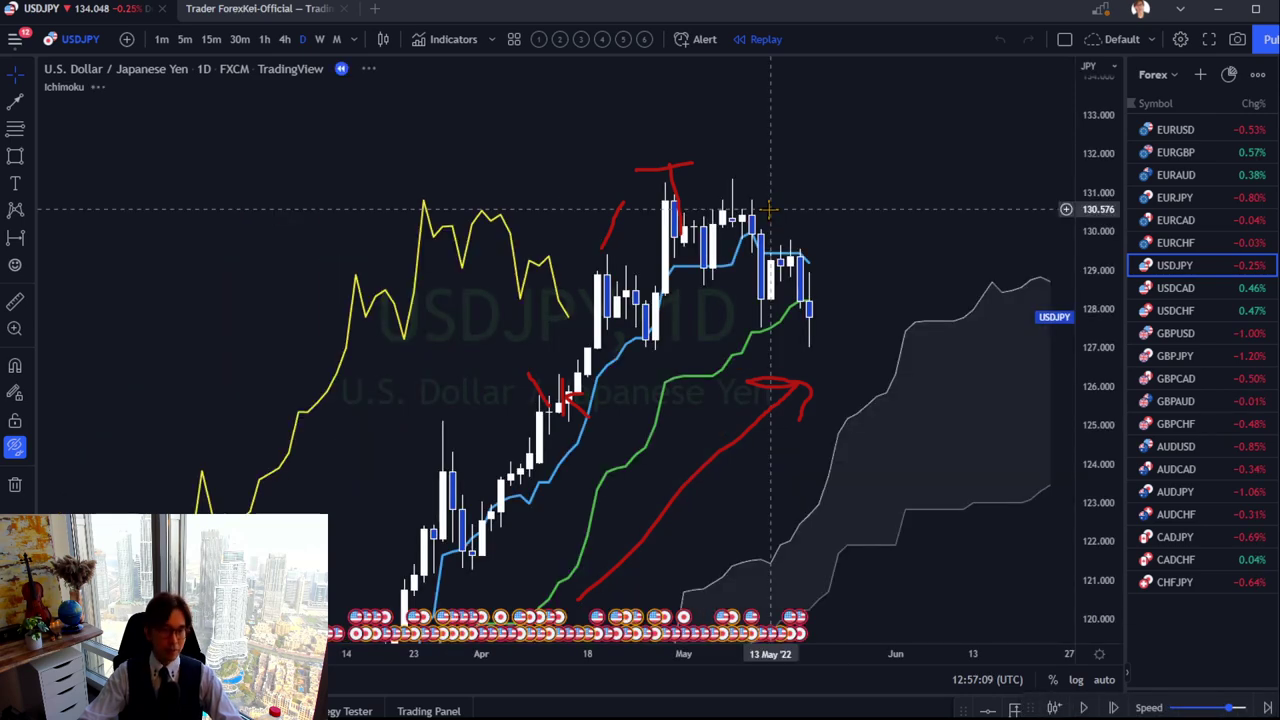
left_click_drag(834, 251, 751, 261)
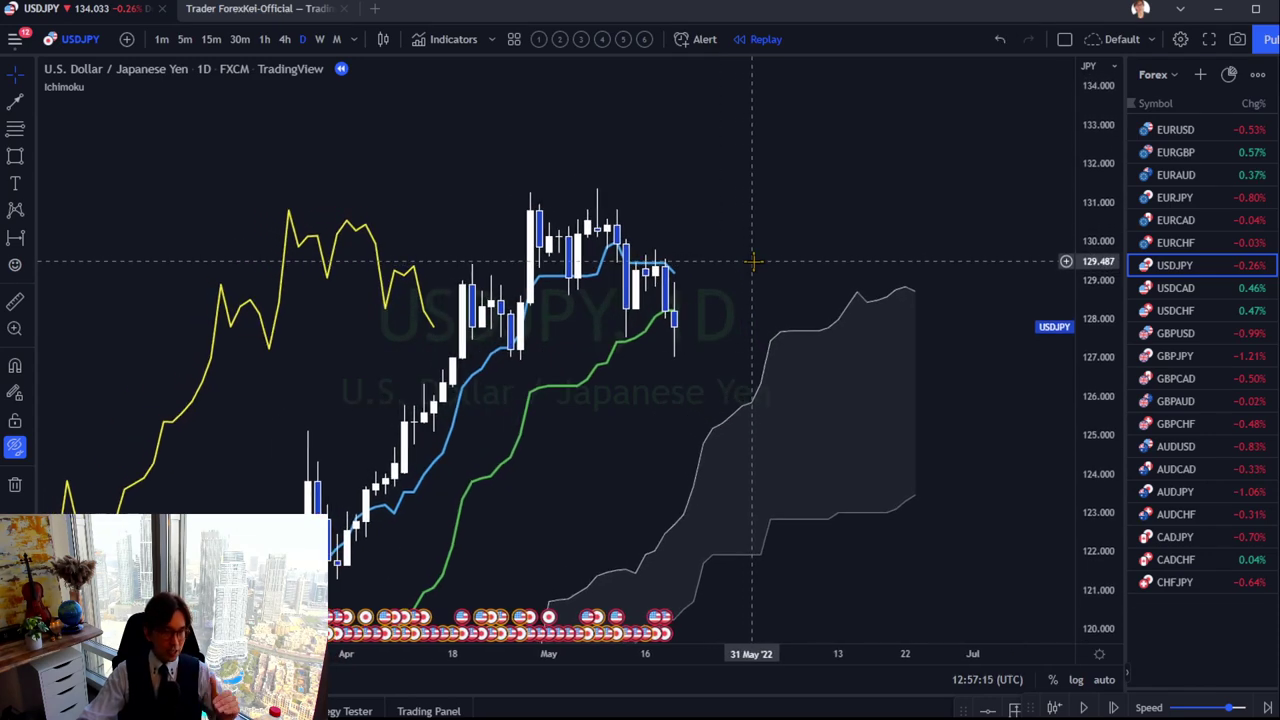